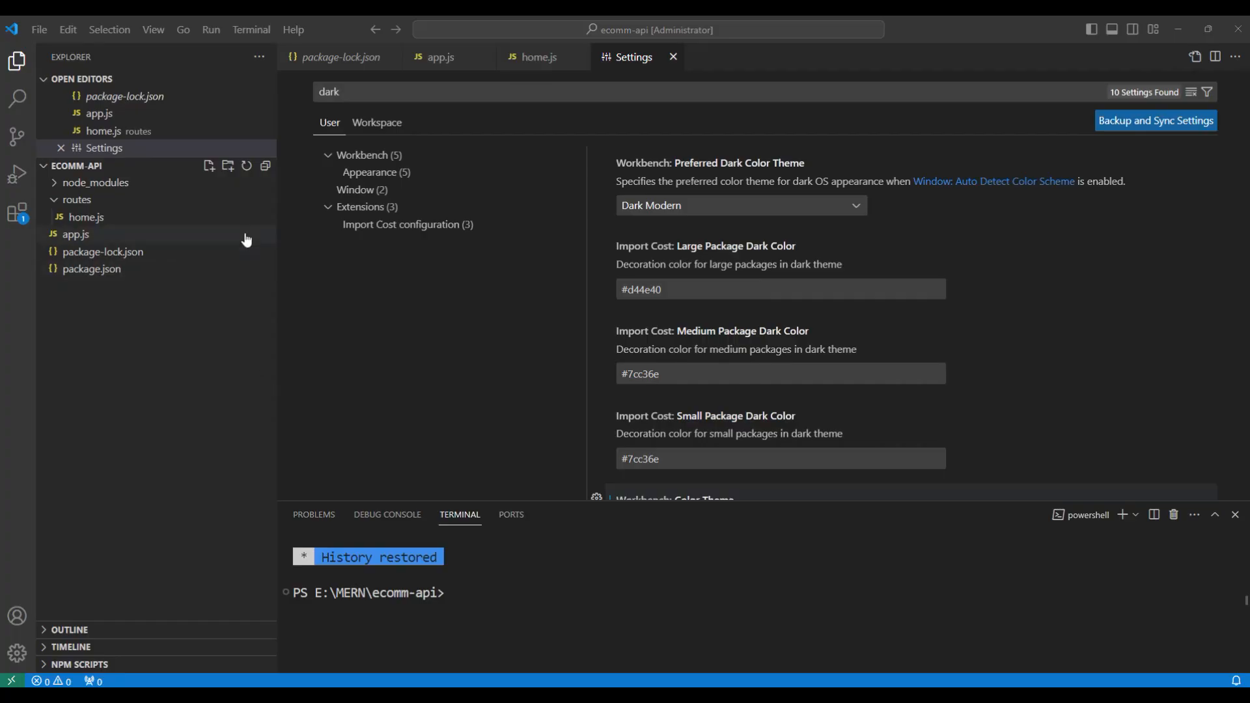
Step: Create a controllers folder in the project with an empty home.js inside it
left_click(227, 166)
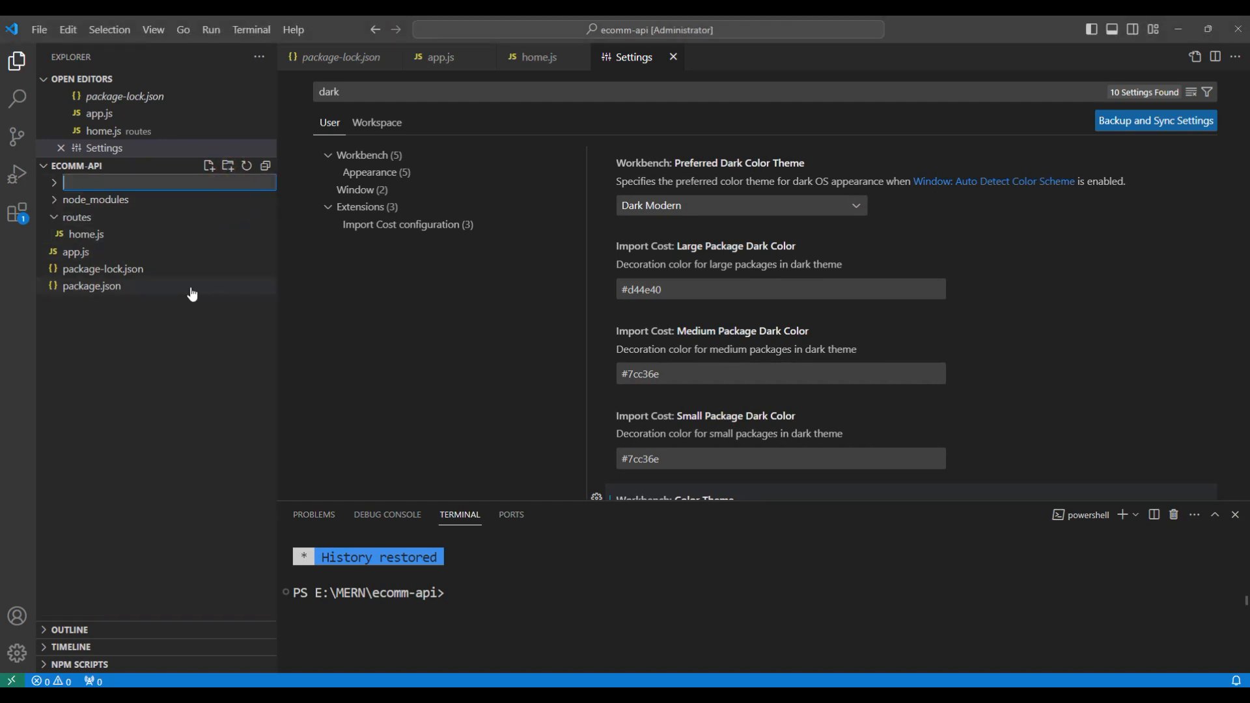
type("control")
type("lers")
key("Return")
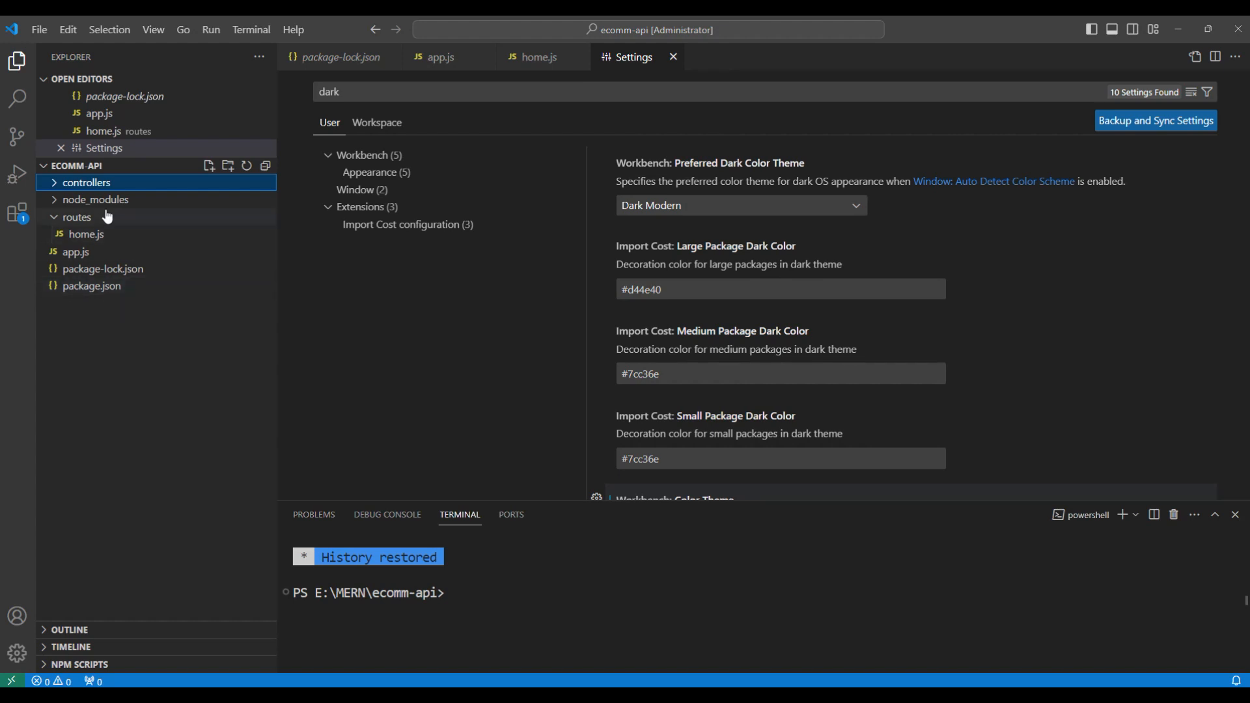
left_click(103, 184)
left_click(208, 166)
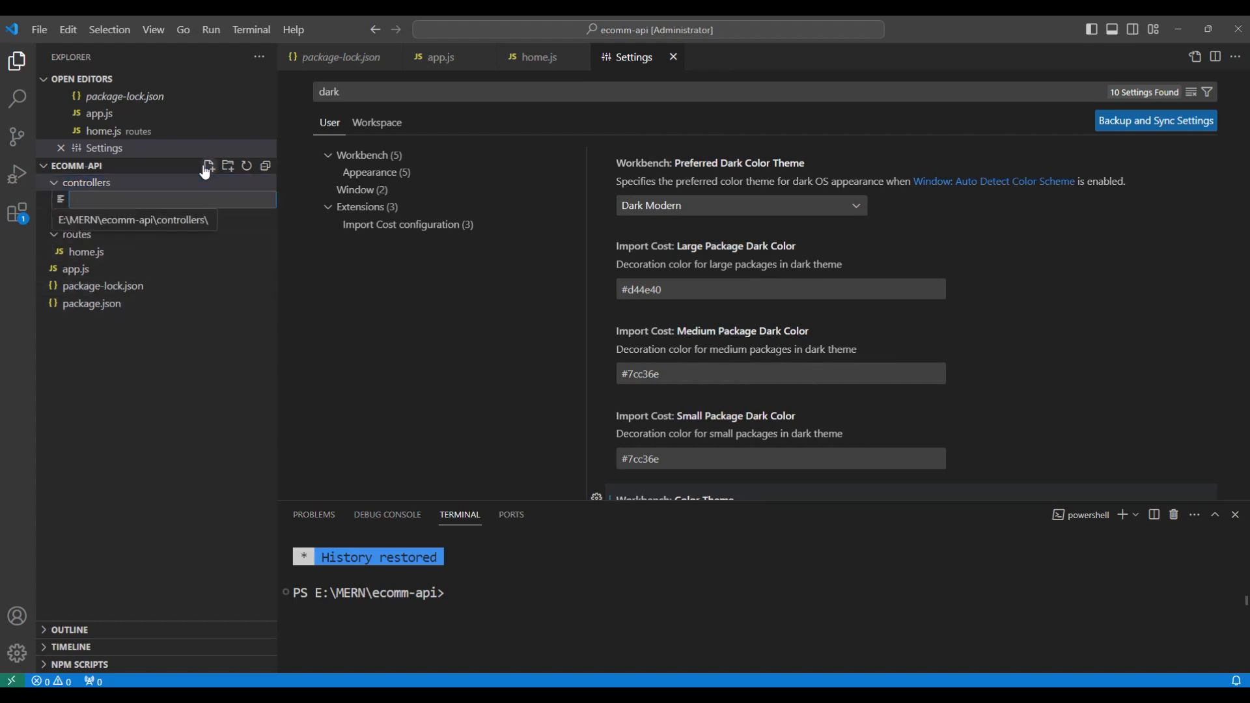
type("home.js")
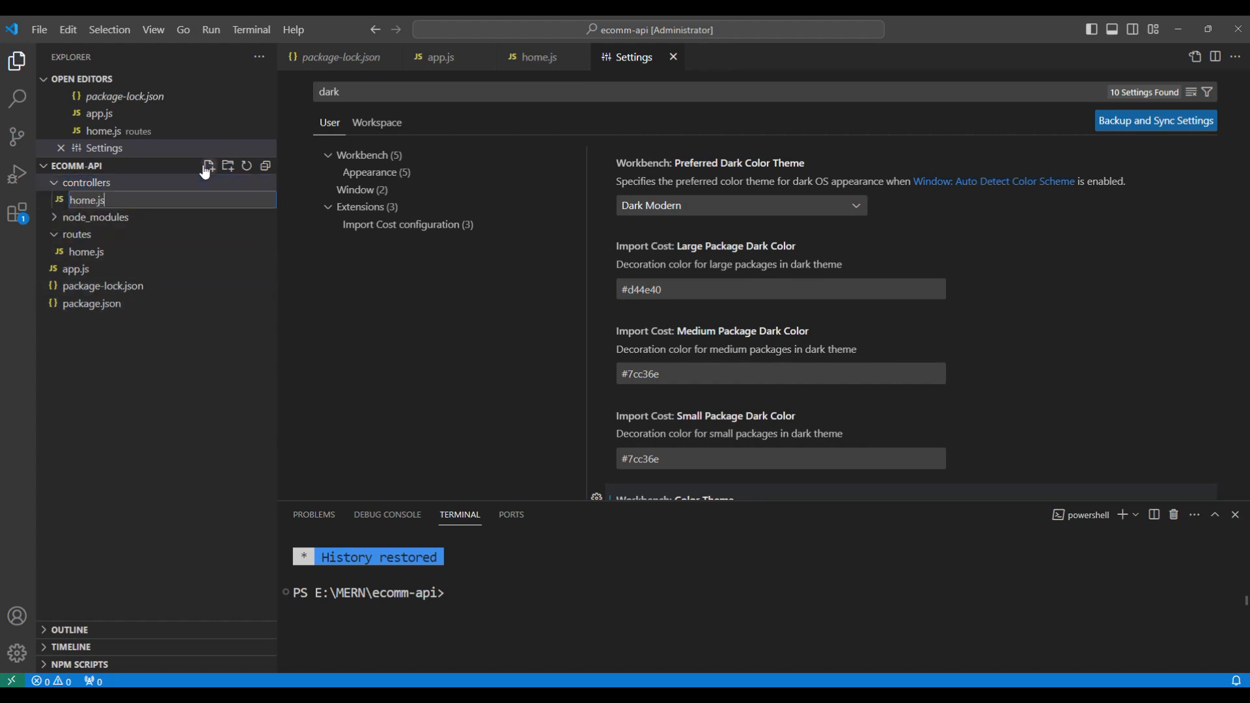
key("Return")
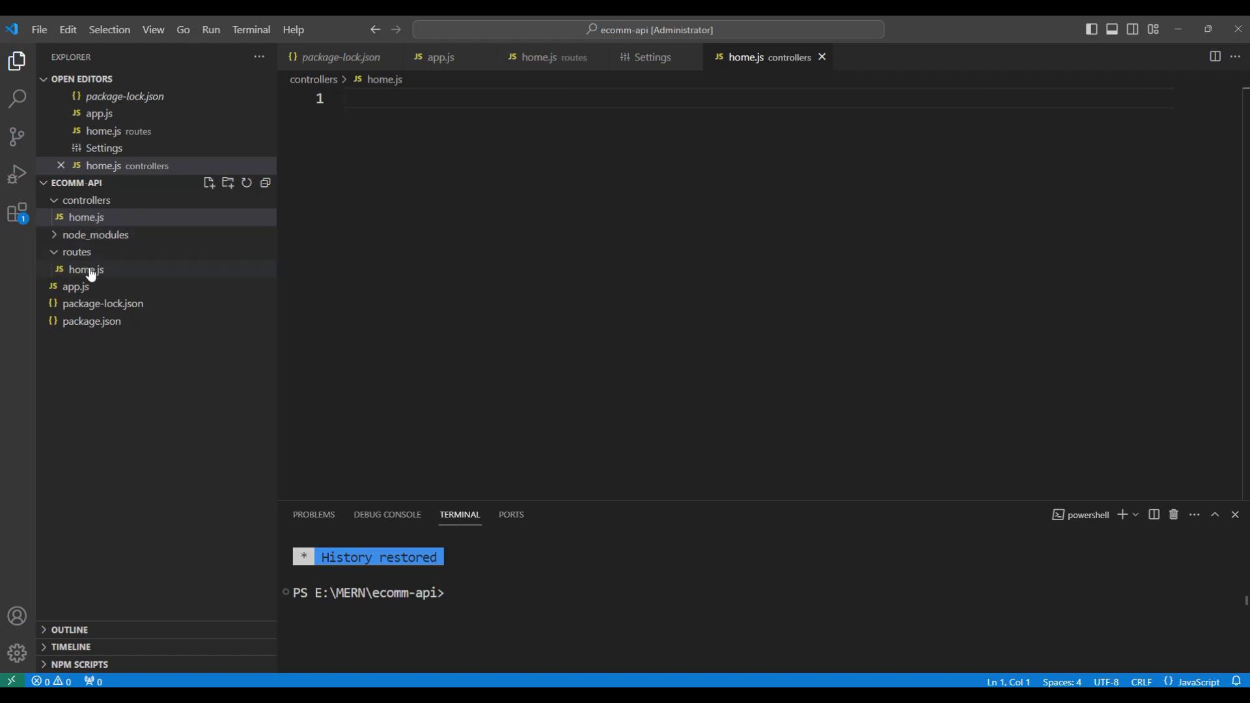
type("exp")
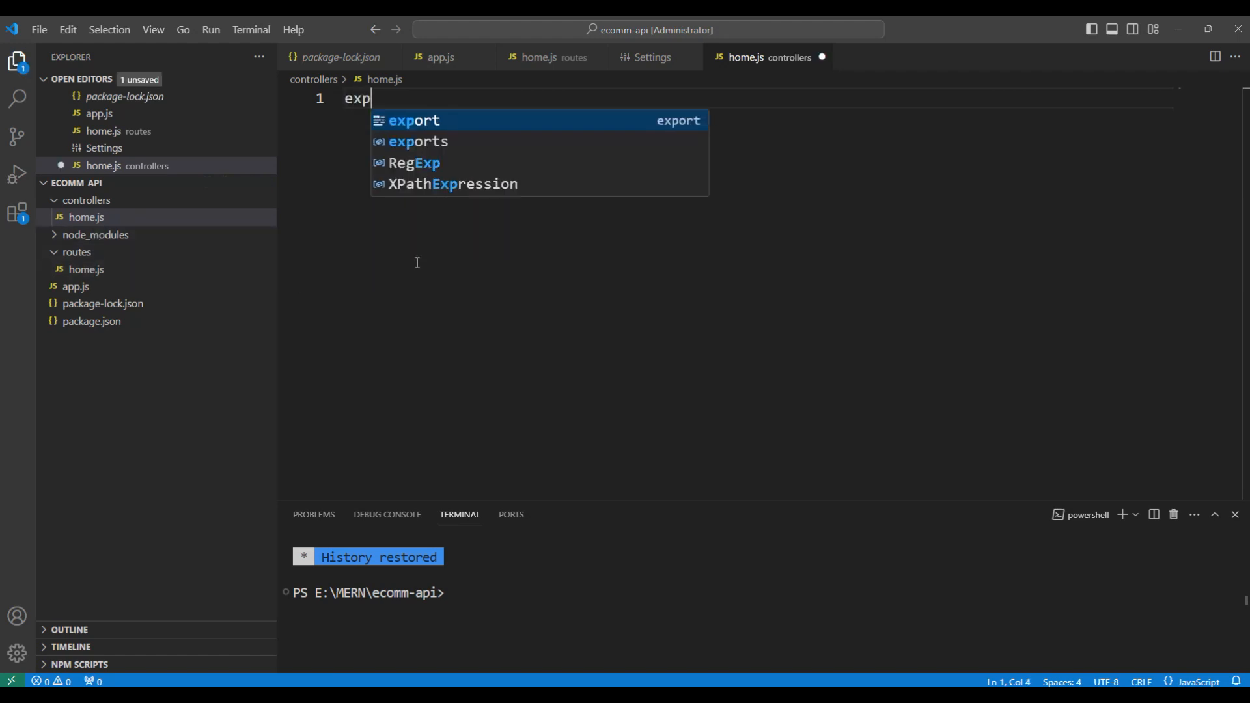
type("orts.g")
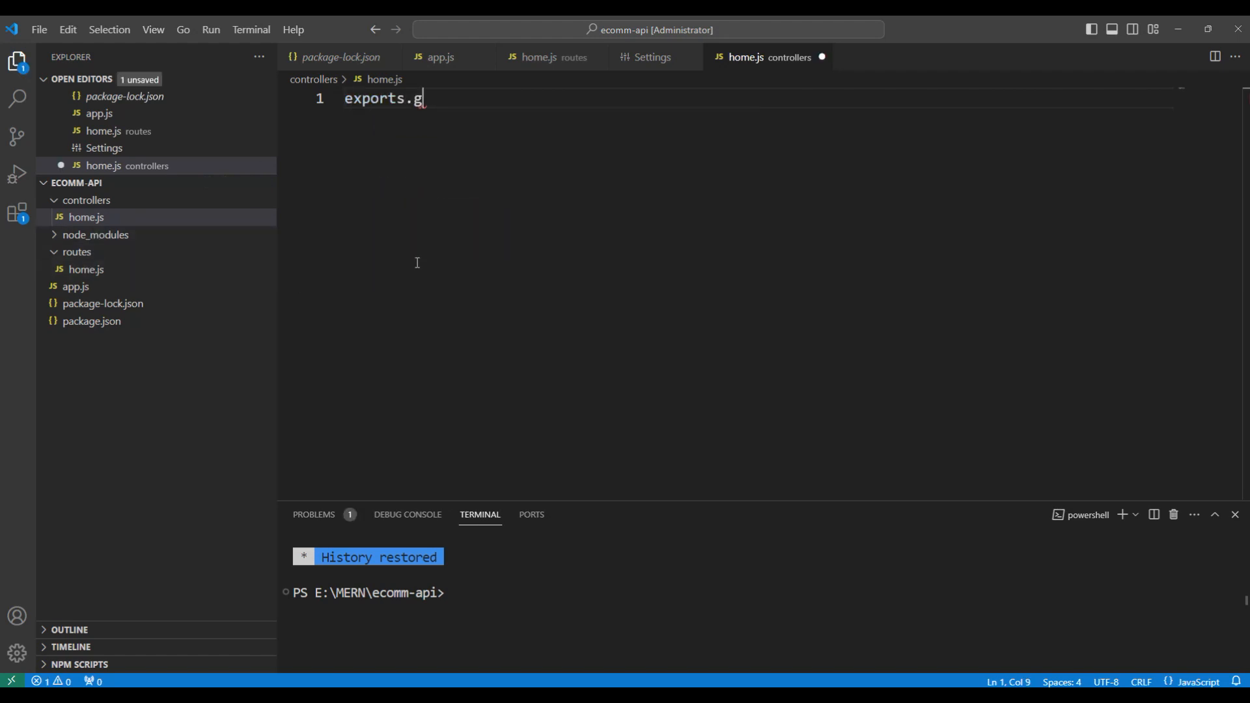
type("et = ")
type("(req")
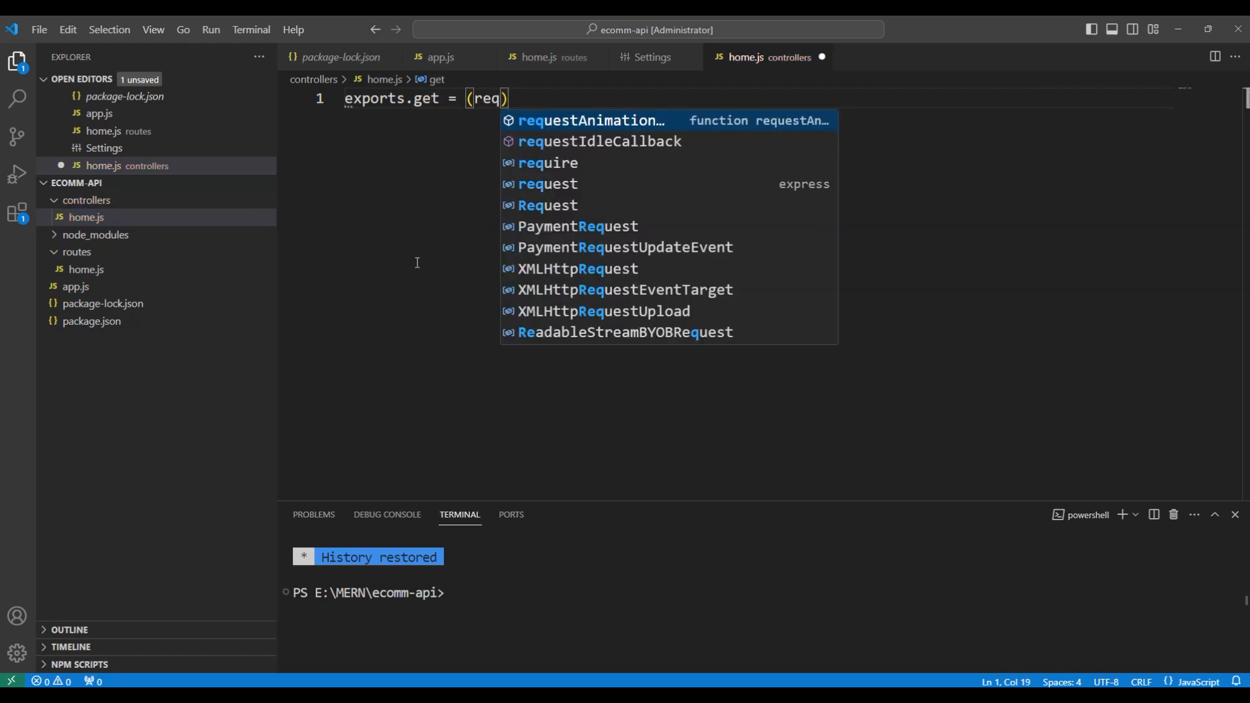
type(",res)")
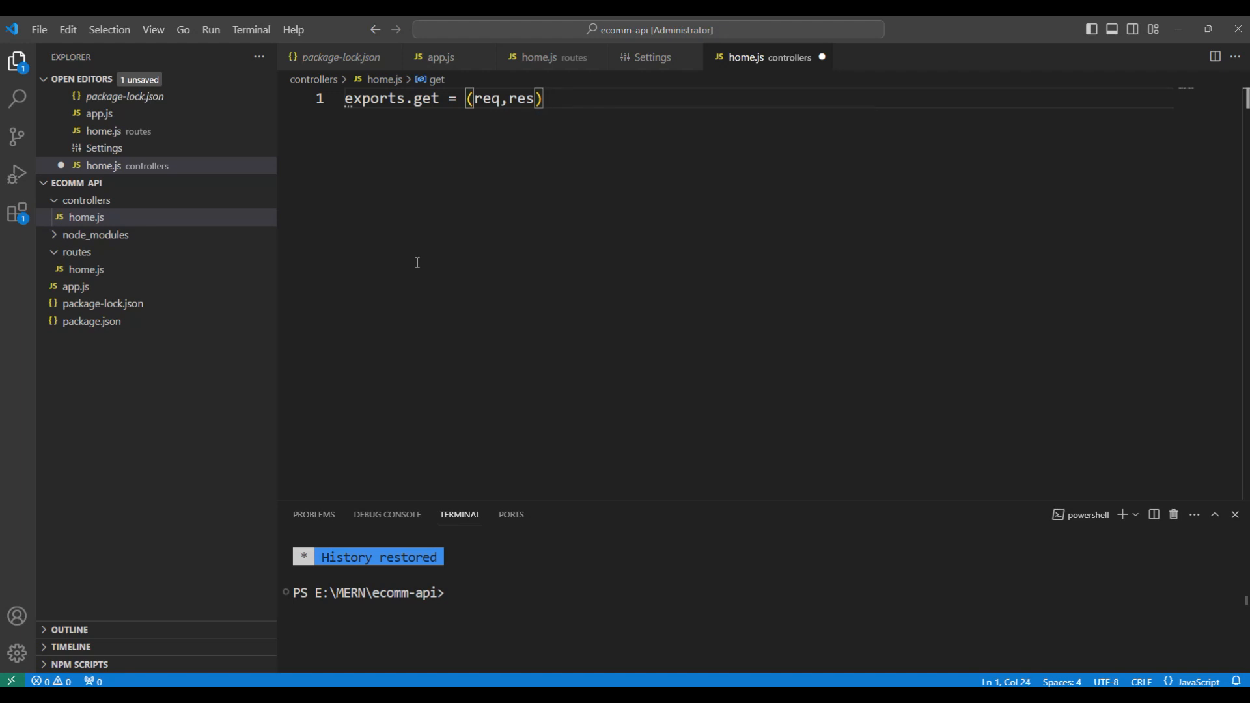
type("=>{")
Step: Give getHomeData a body reusing the GET res.send line copied from routes/home.js
key("Return")
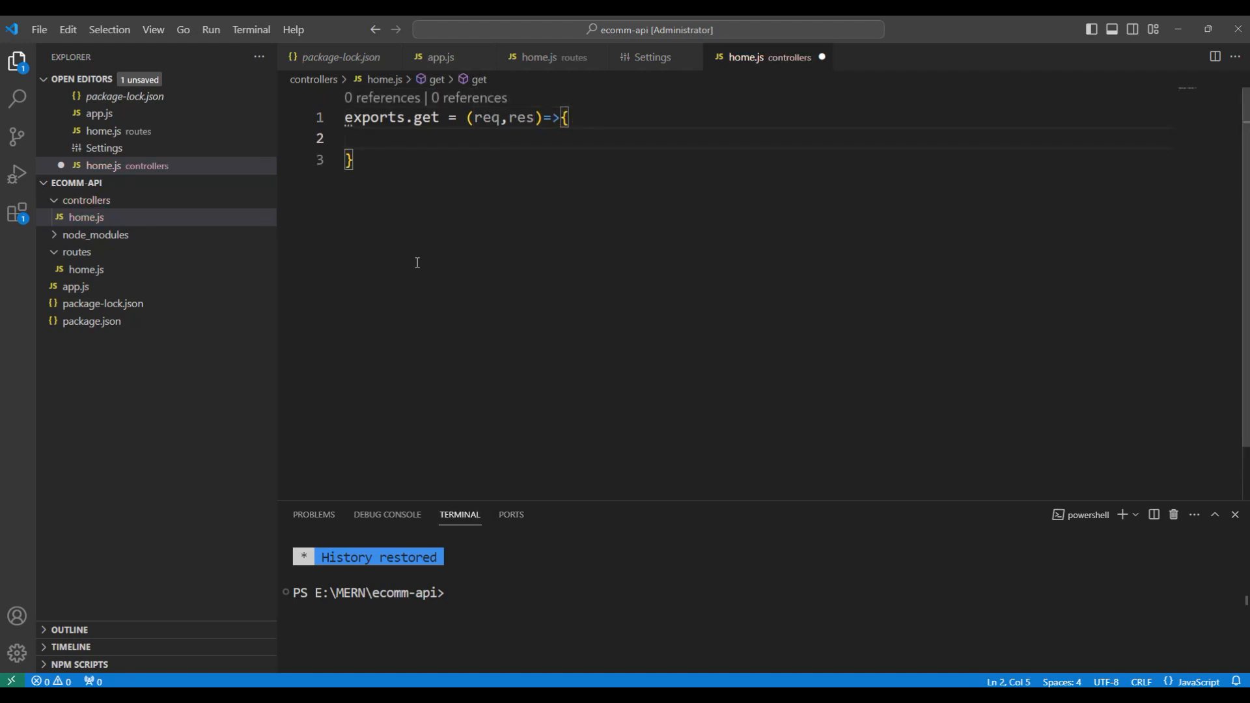
type("res")
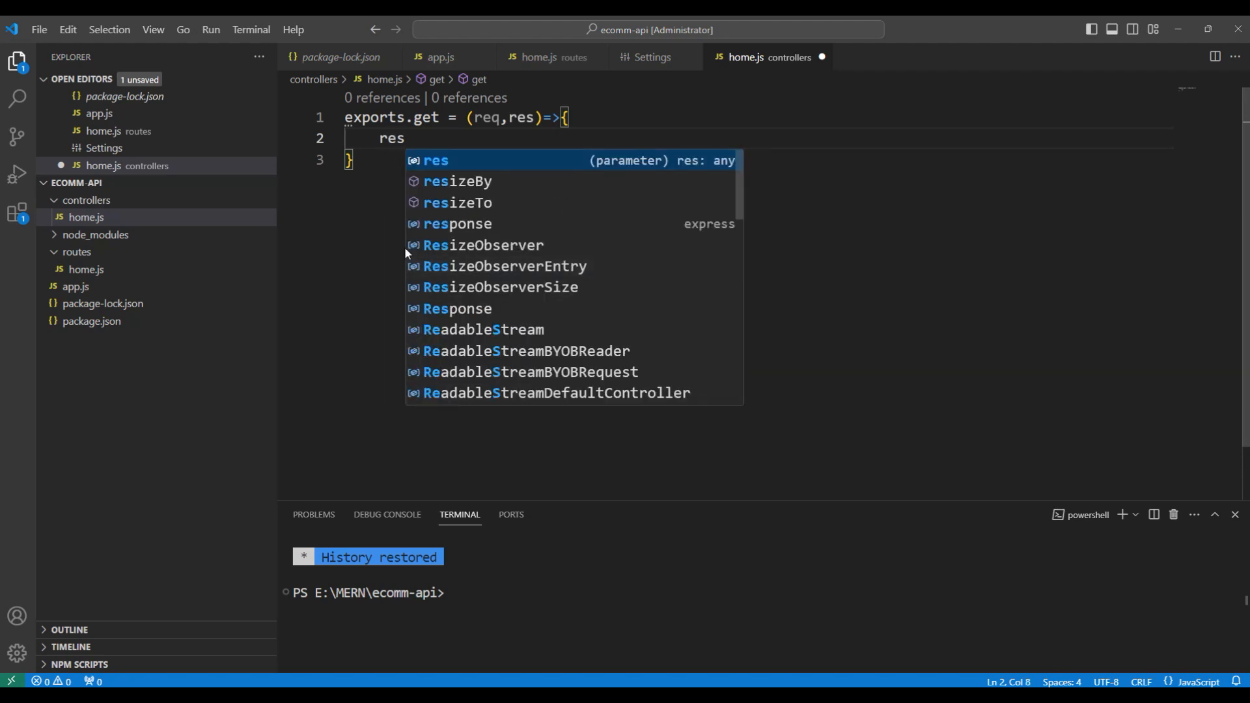
left_click(539, 59)
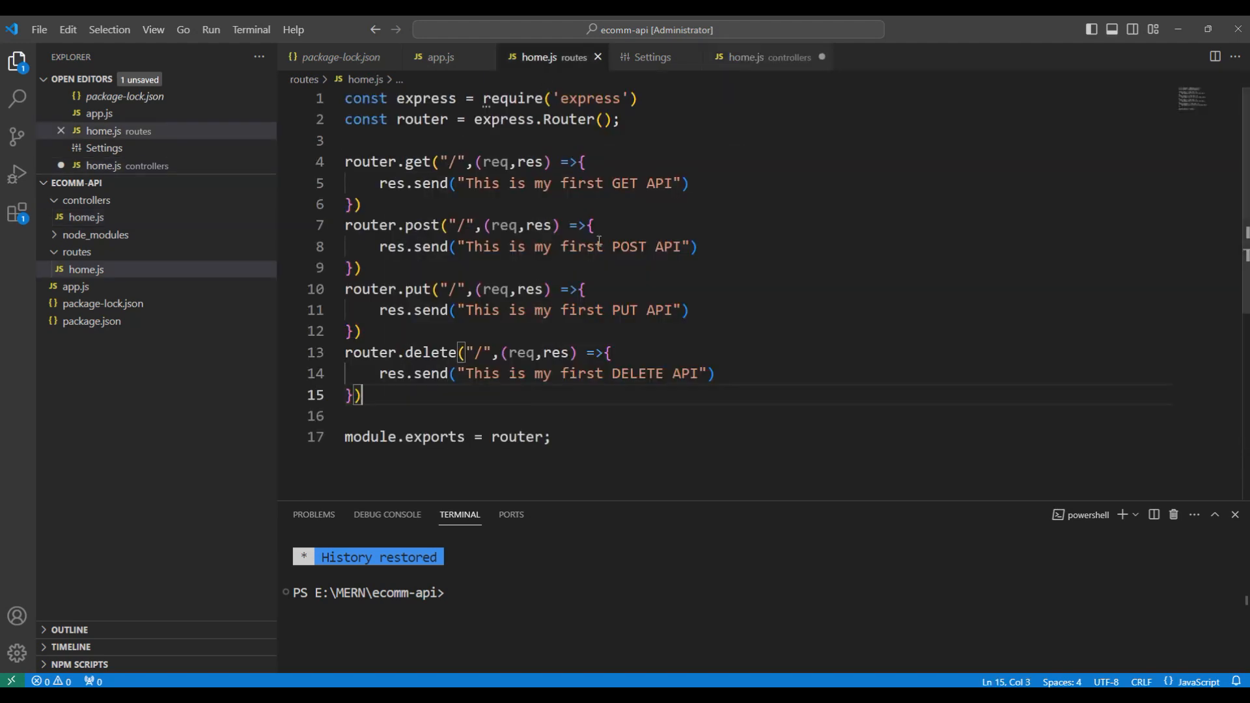
left_click_drag(373, 182, 718, 177)
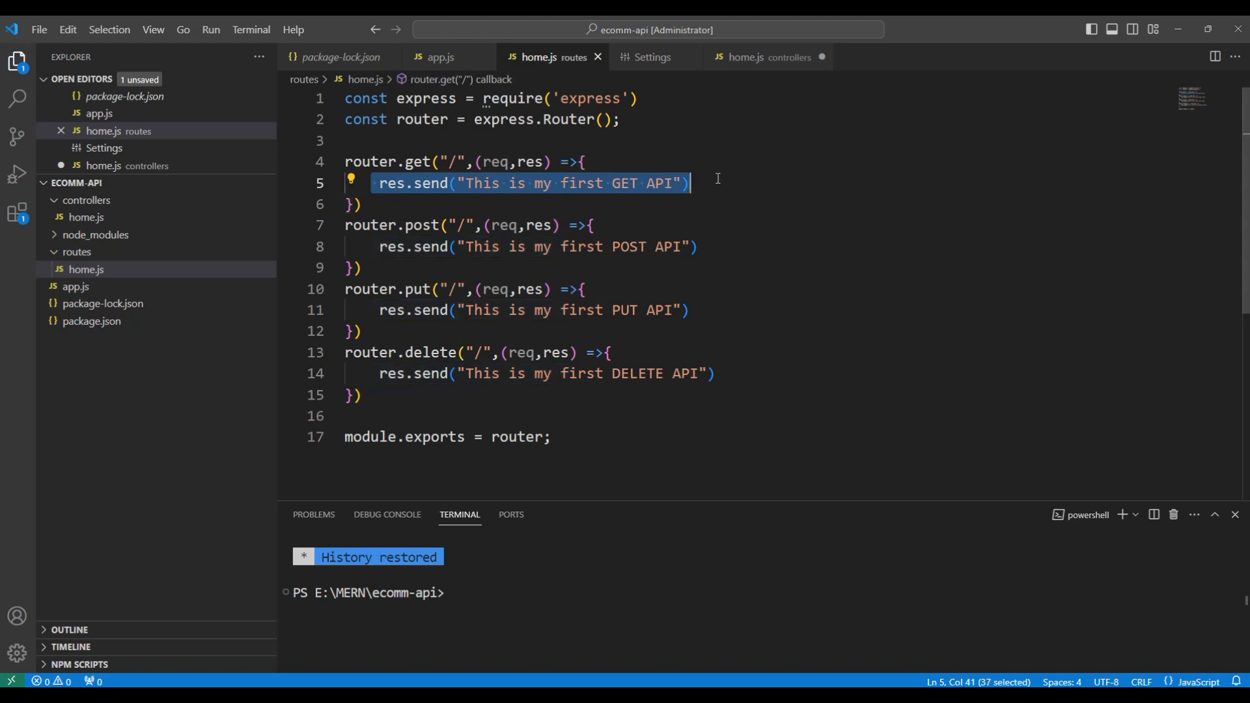
left_click(752, 57)
left_click(389, 139)
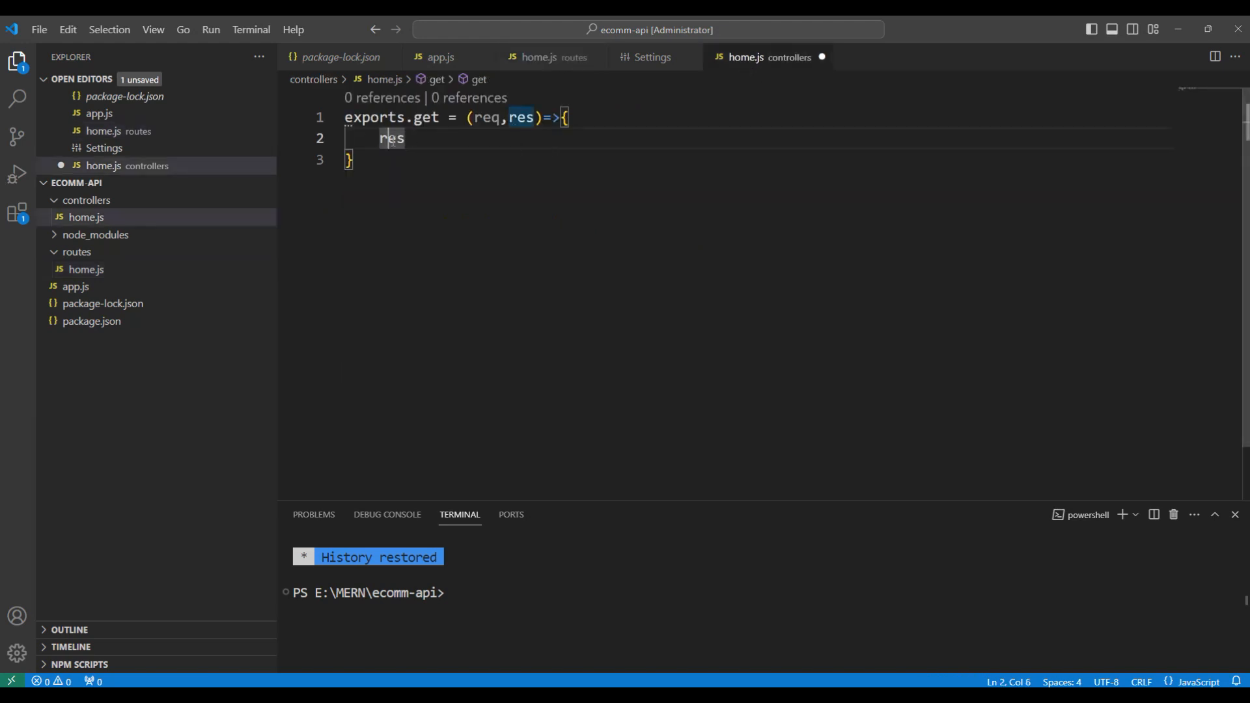
double_click(389, 140)
type("res.send(\"This is my first GET API\")")
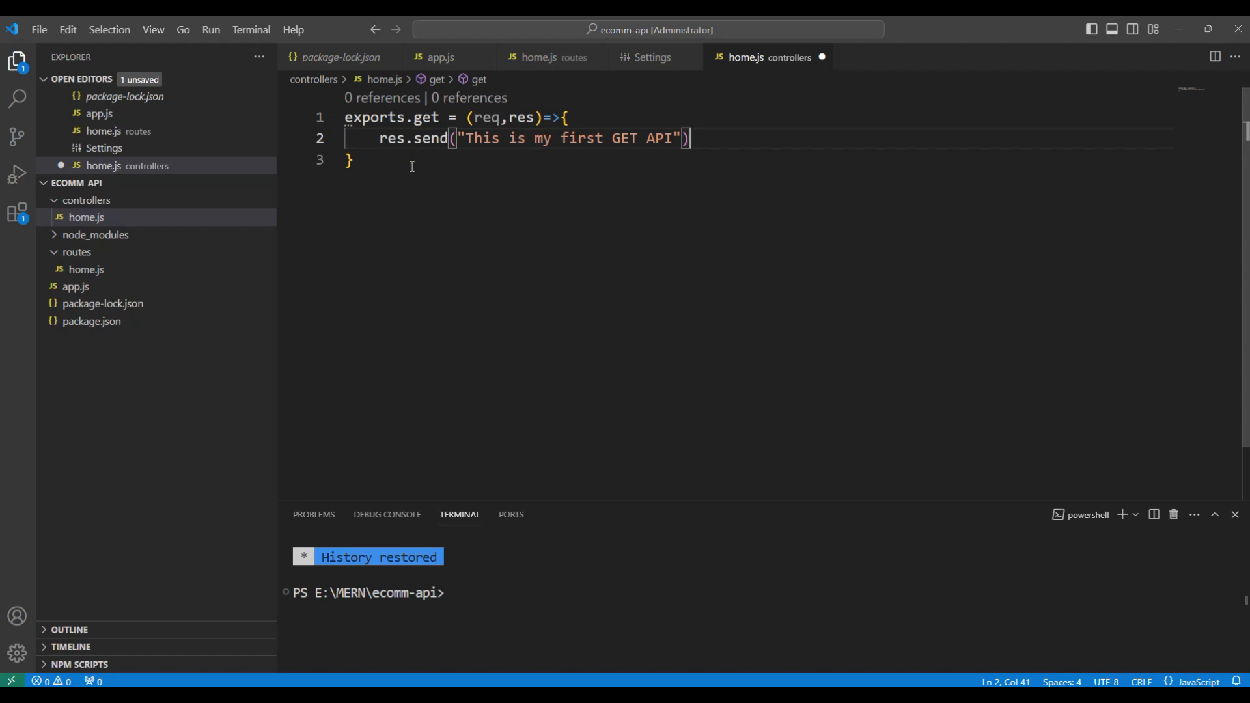
Step: Add a TODO comment above the response call and fix its 'teh' typo
left_click(616, 119)
key("Return")
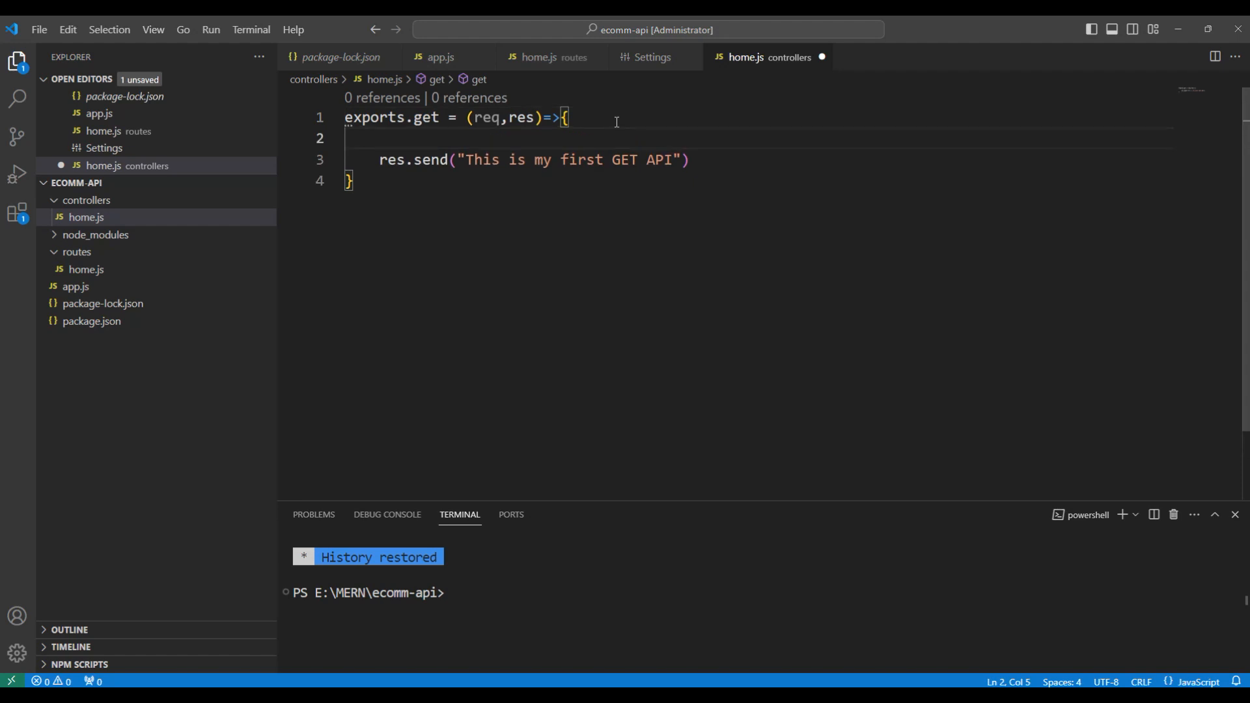
type("//TOD")
type("O - Get t")
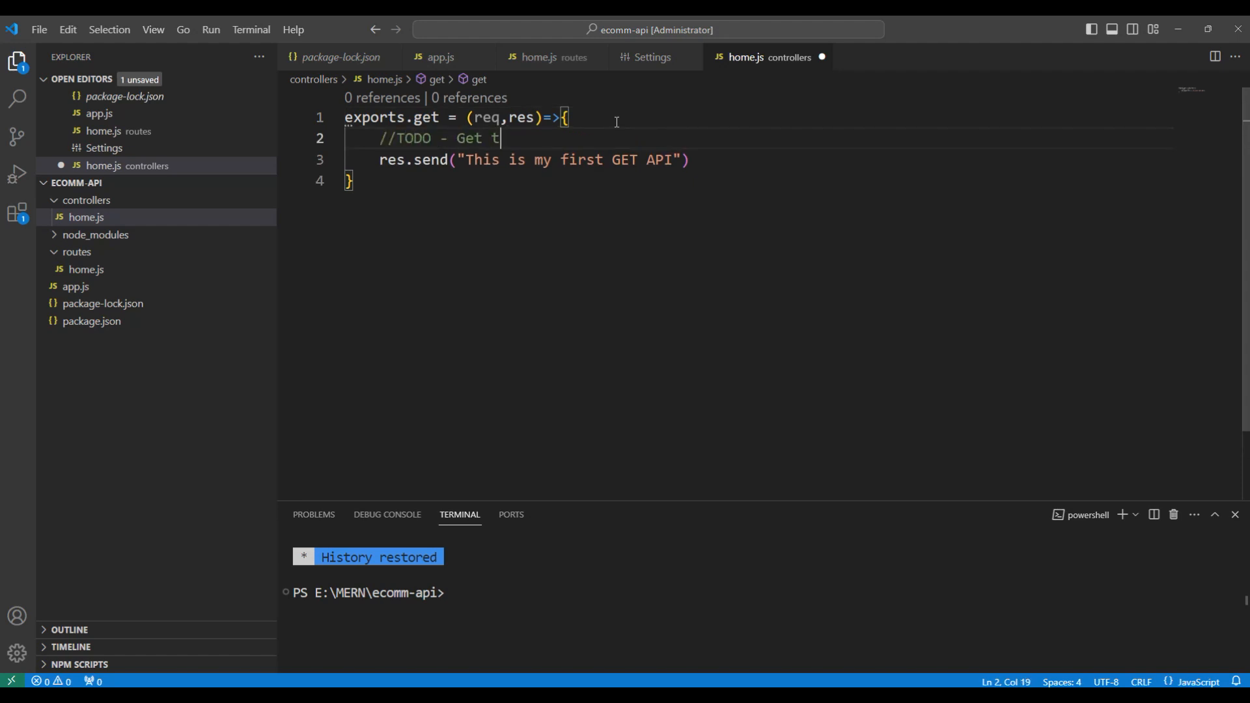
type("eh data from DB")
key("Left")
key("Left")
key("ctrl+Left")
key("ctrl+Left")
key("Left")
key("Left")
key("Left")
key("Delete")
key("Right")
type("e")
key("Down")
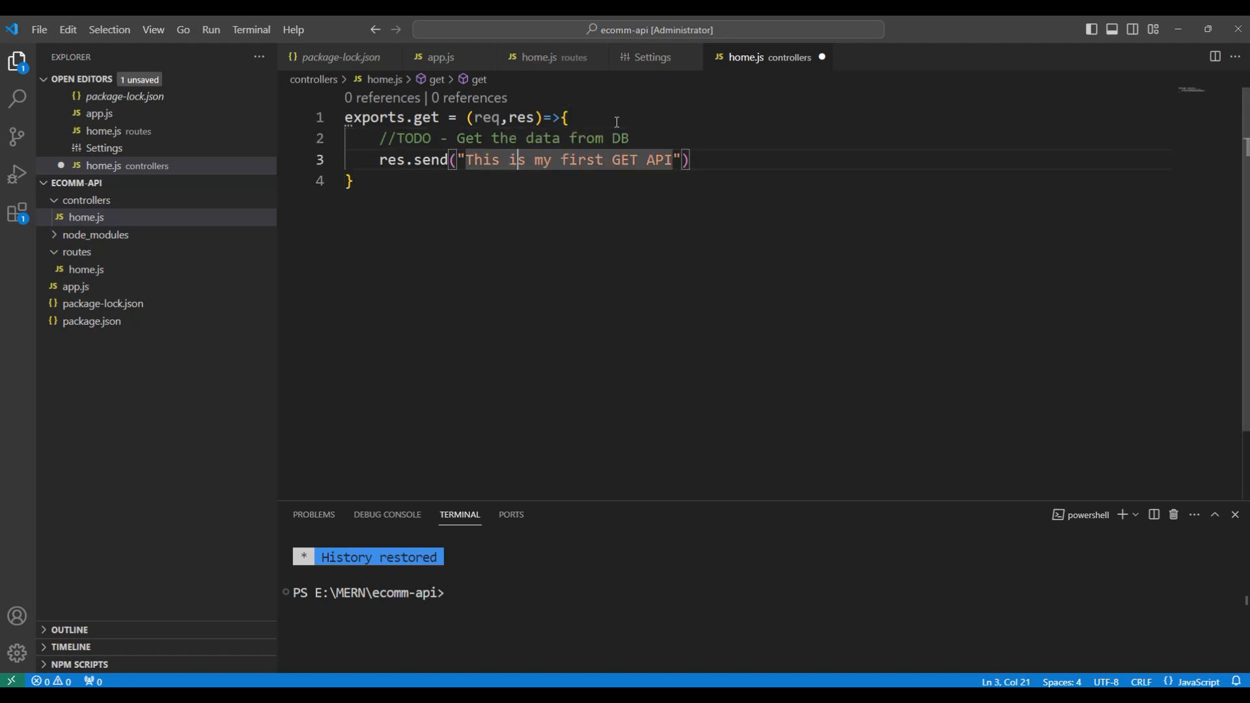
key("Home")
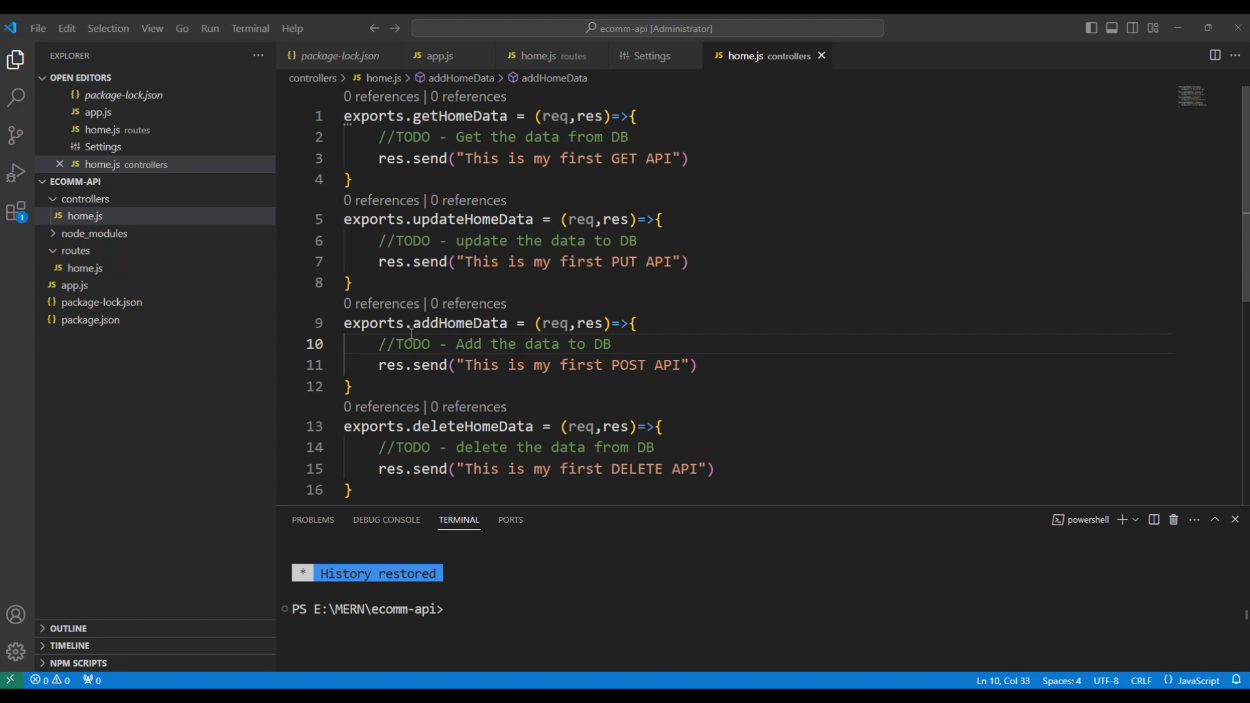
left_click(482, 136)
double_click(431, 119)
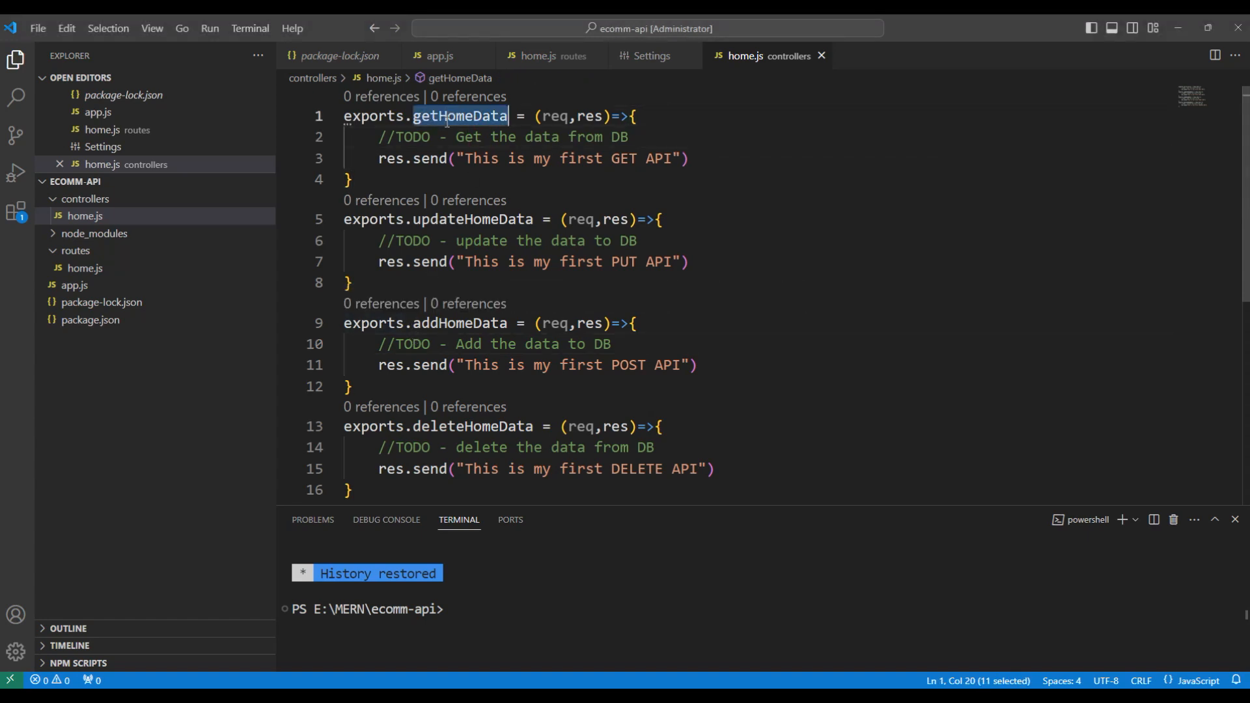
mouse_move(460, 116)
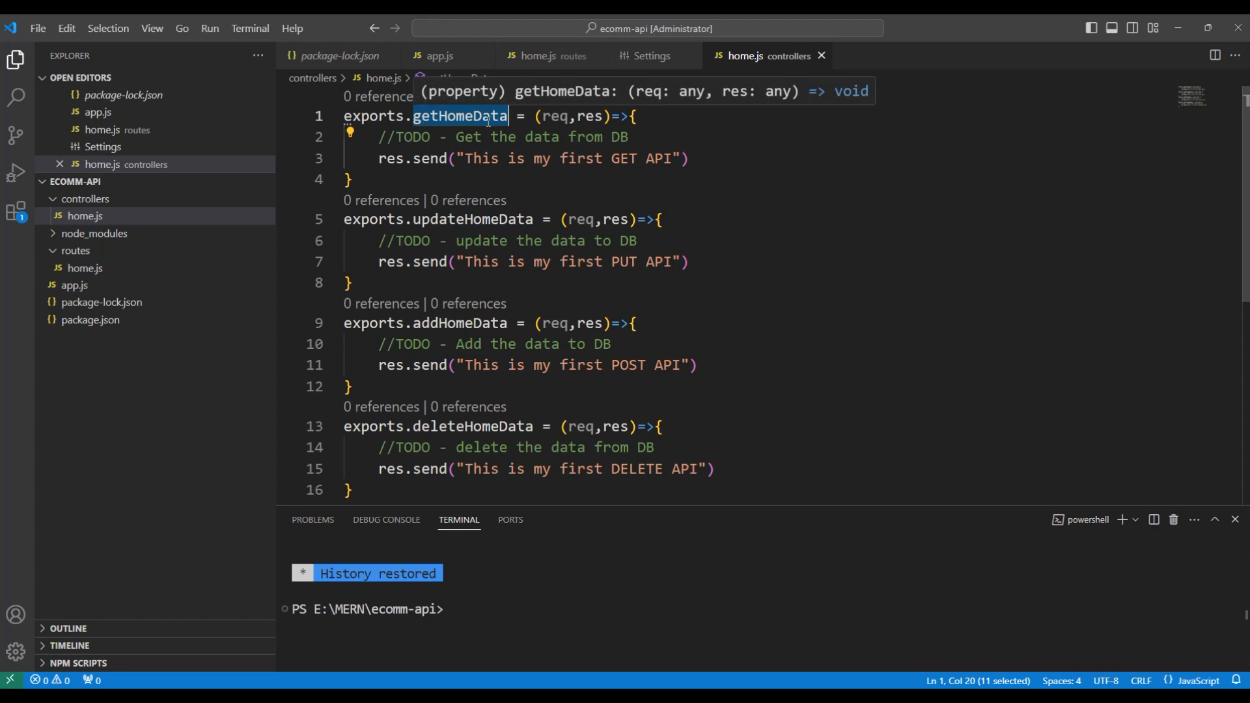
left_click_drag(372, 158, 705, 166)
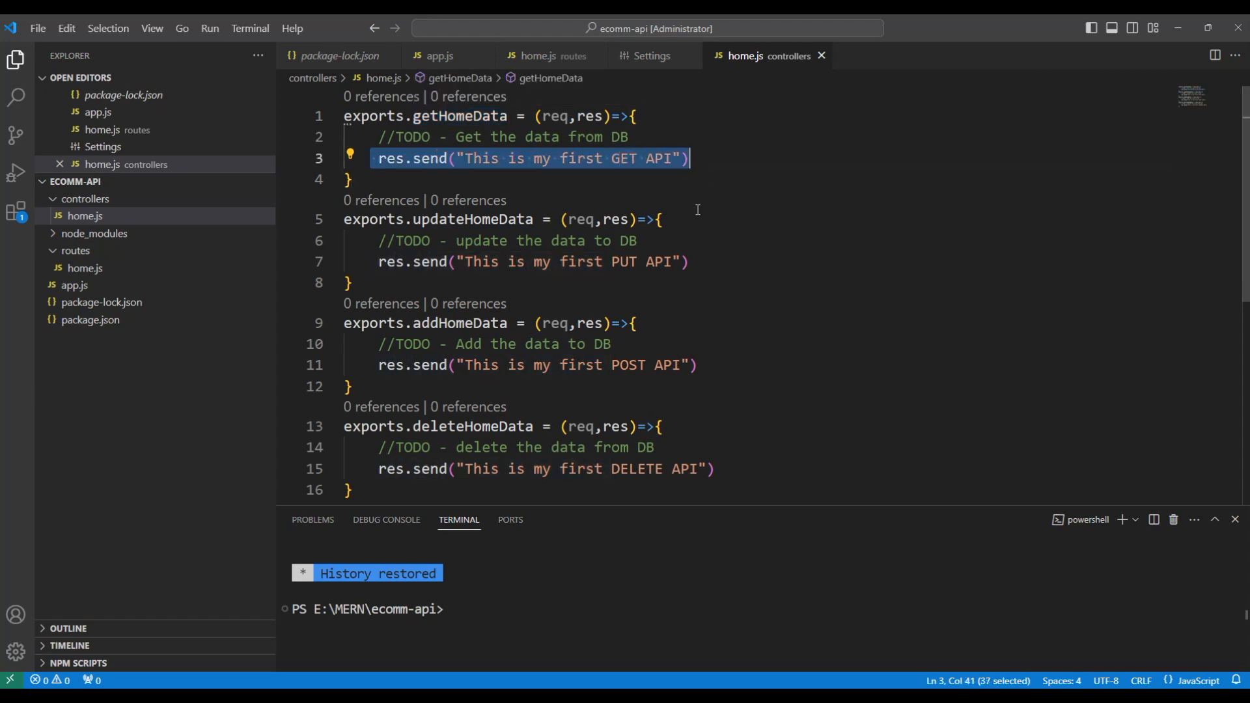
double_click(429, 220)
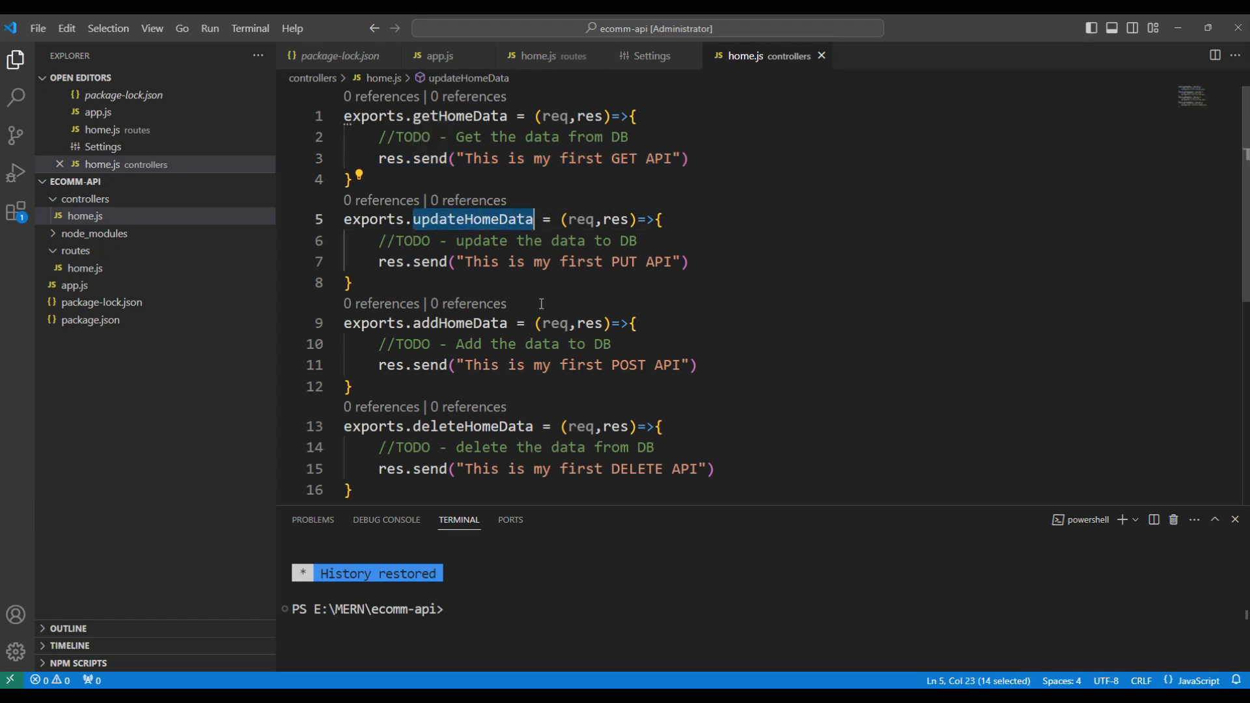
left_click(385, 241)
left_click_drag(384, 241, 666, 246)
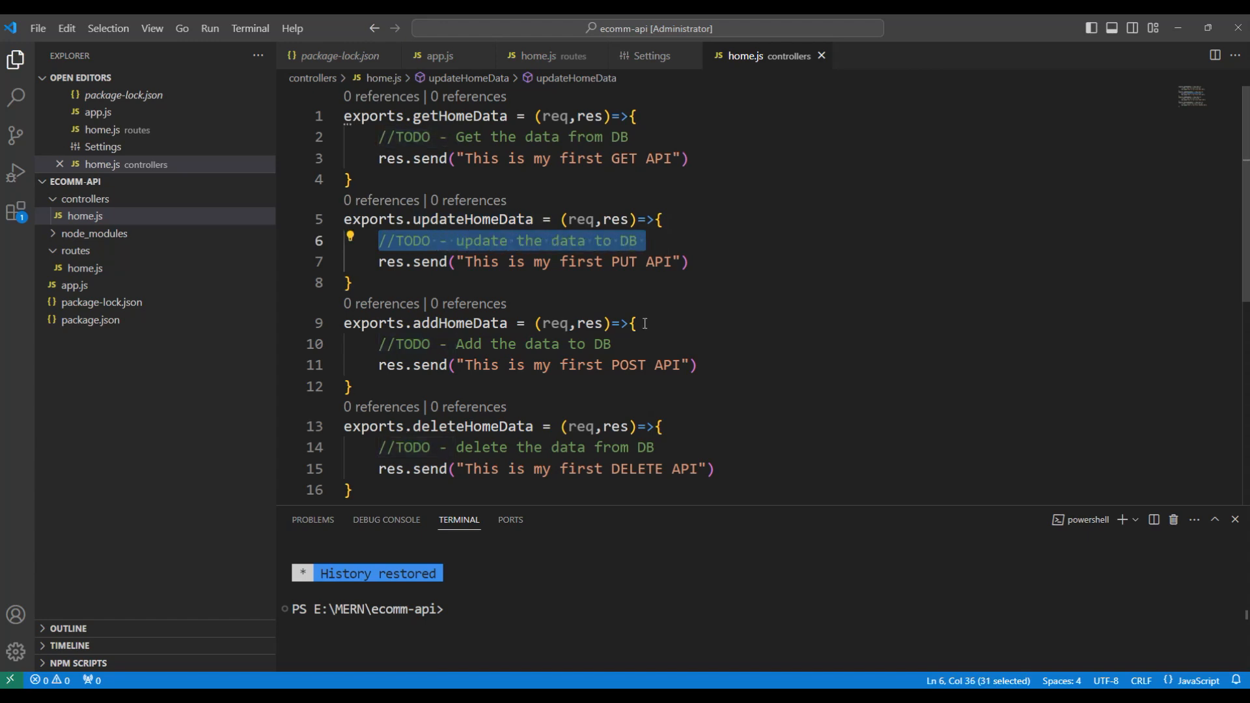
key("Down")
key("Down")
left_click_drag(376, 245, 646, 242)
scroll(630, 329, "down", 1)
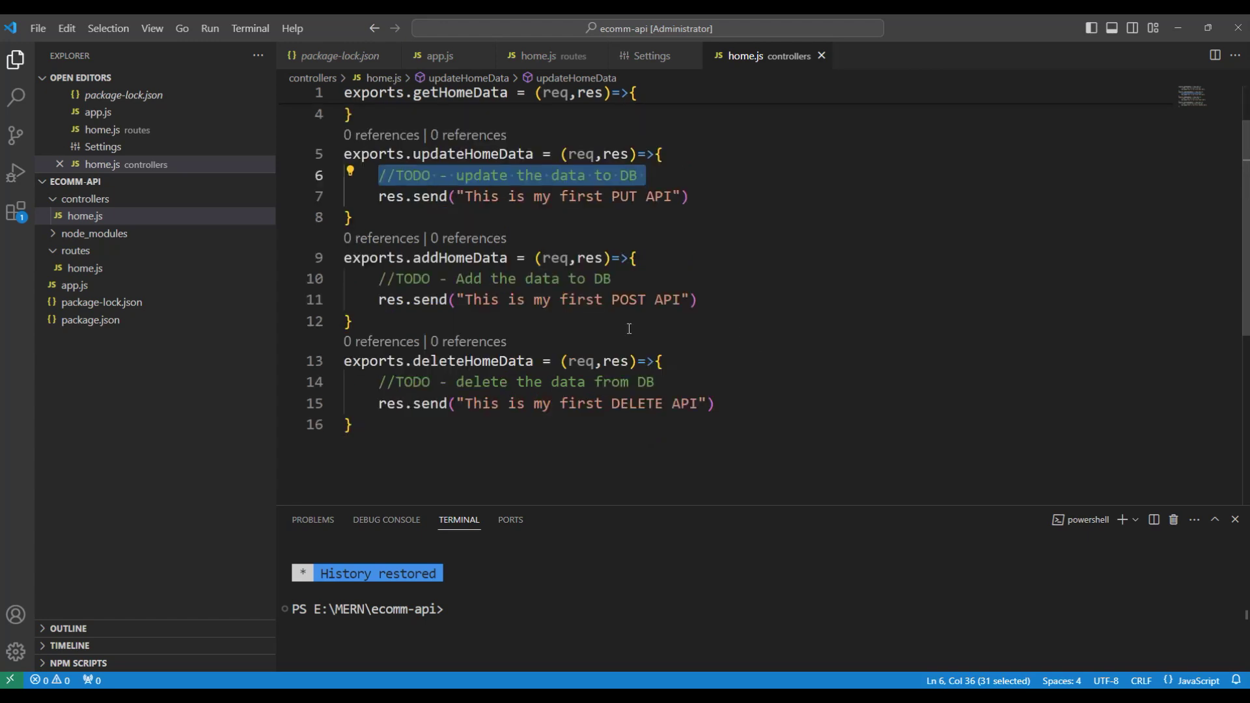
double_click(457, 258)
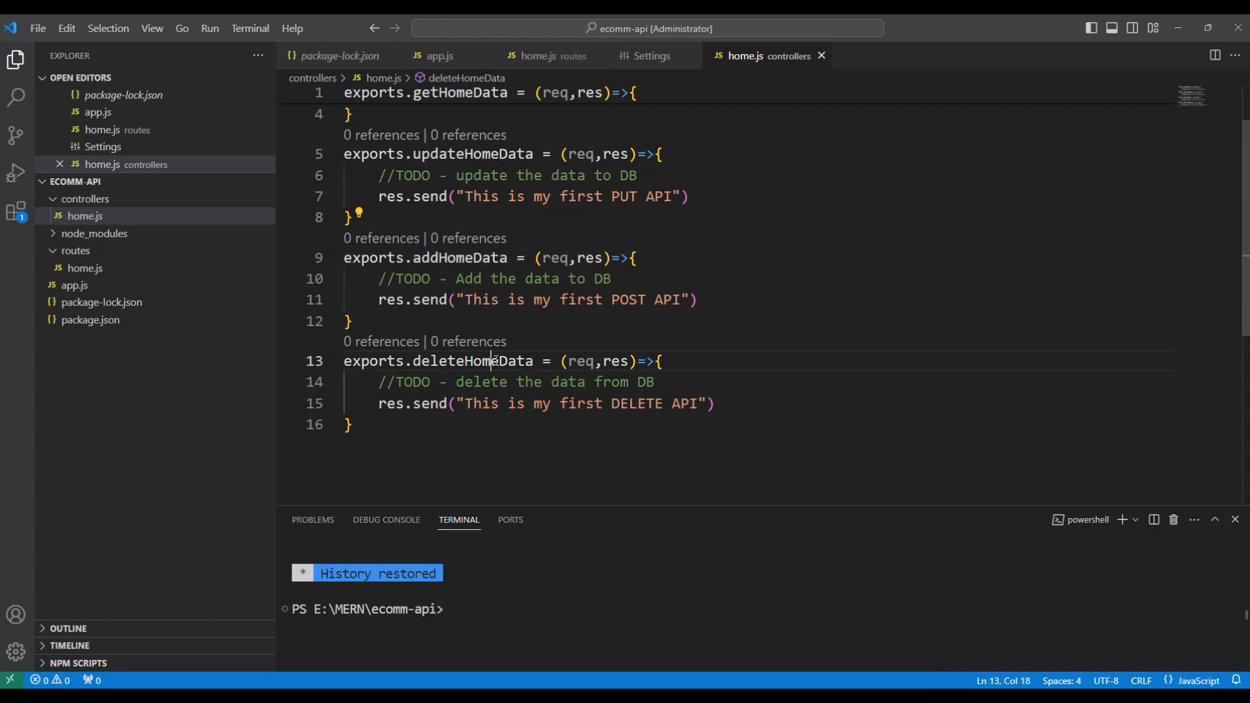
double_click(473, 360)
left_click(742, 324)
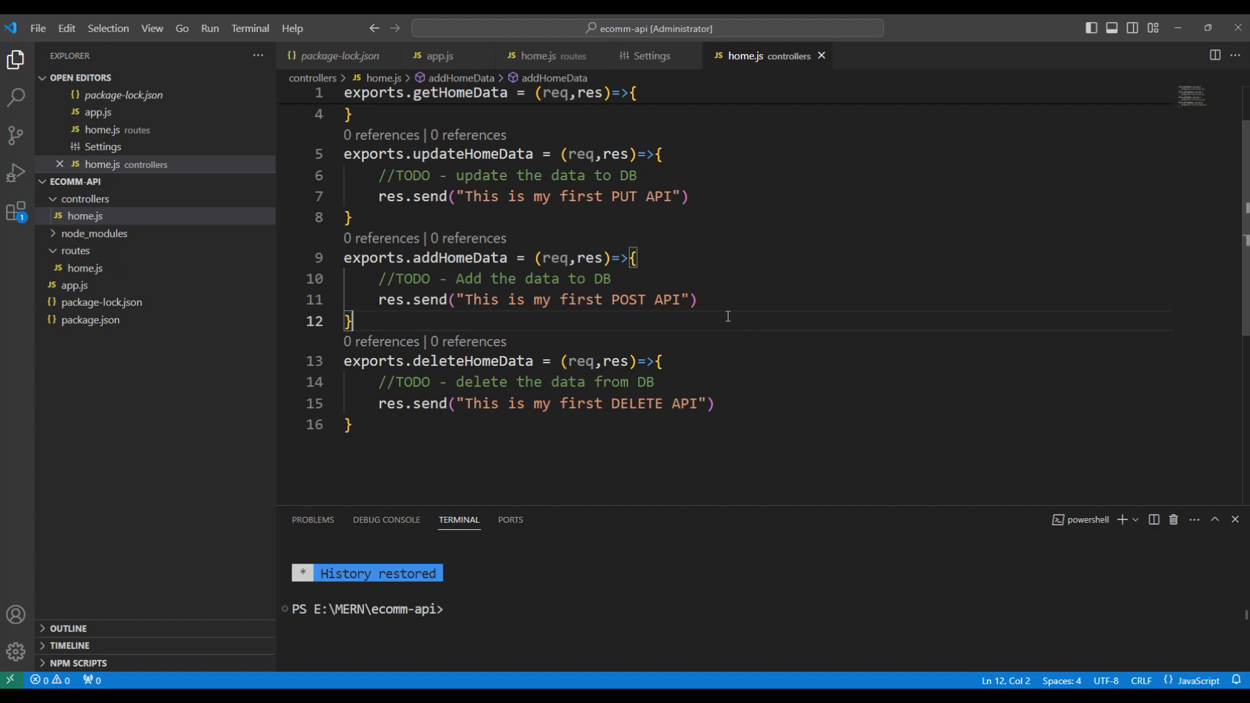
scroll(800, 334, "up", 1)
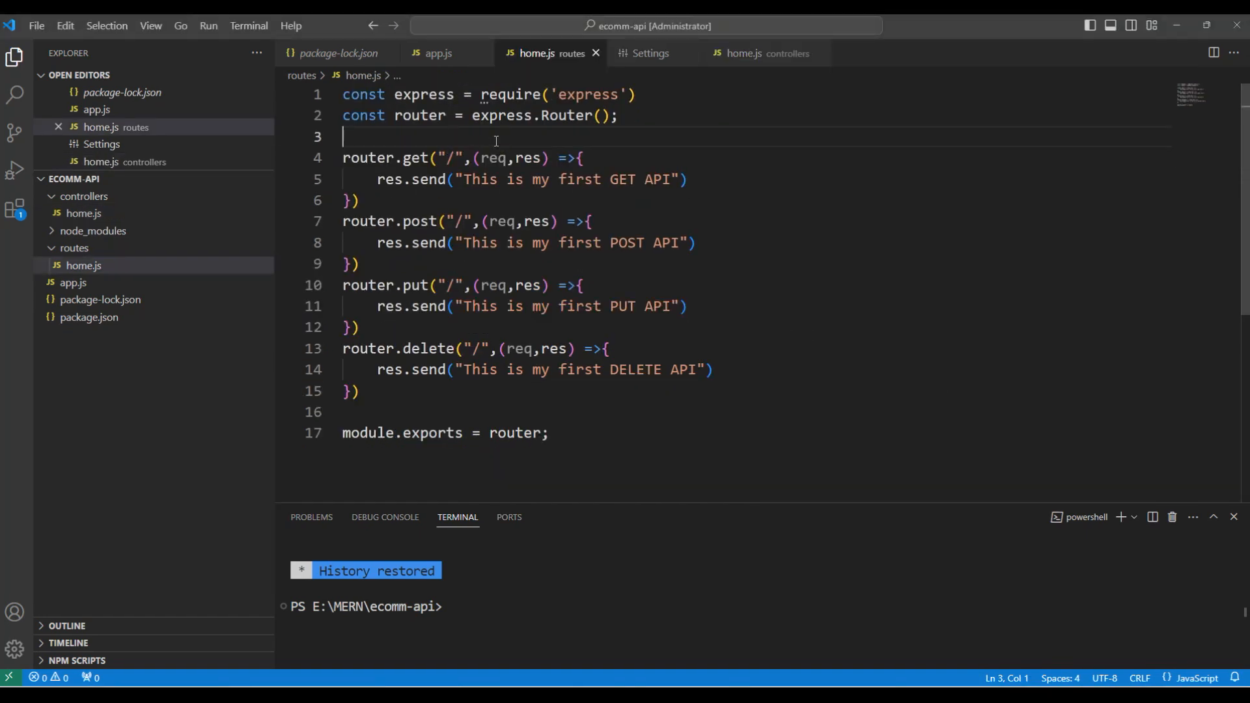
type("const homeController")
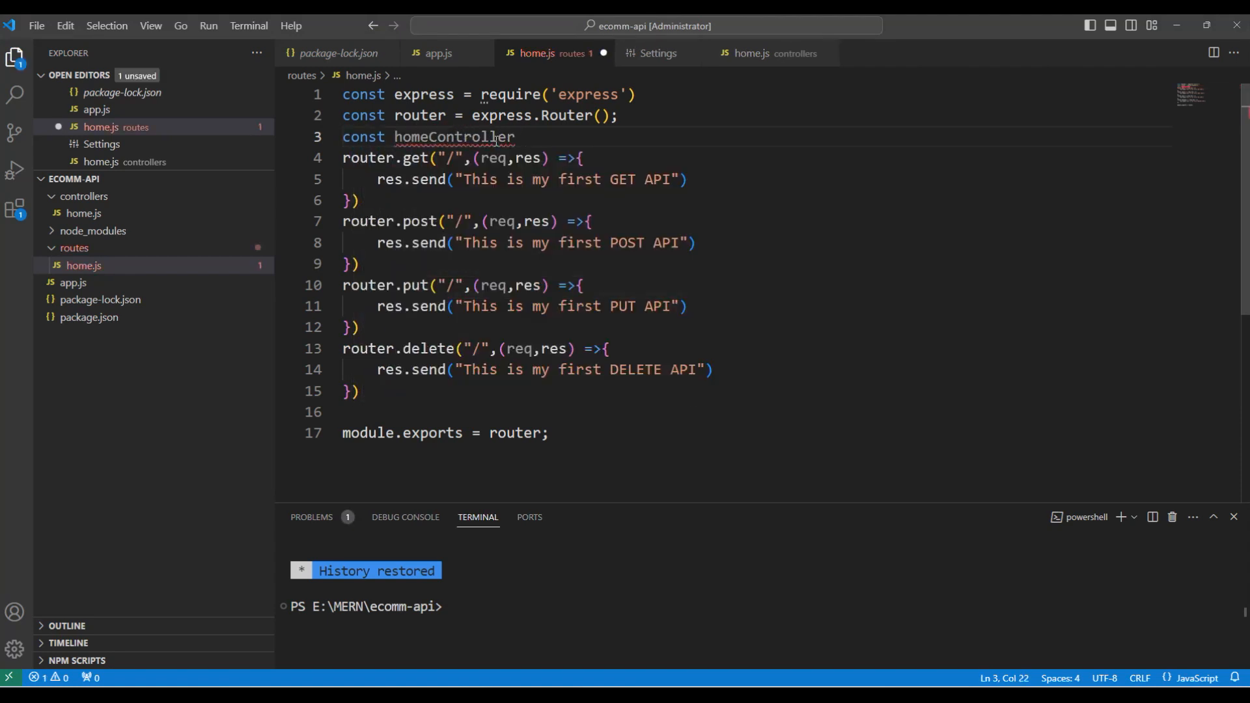
type(" = require")
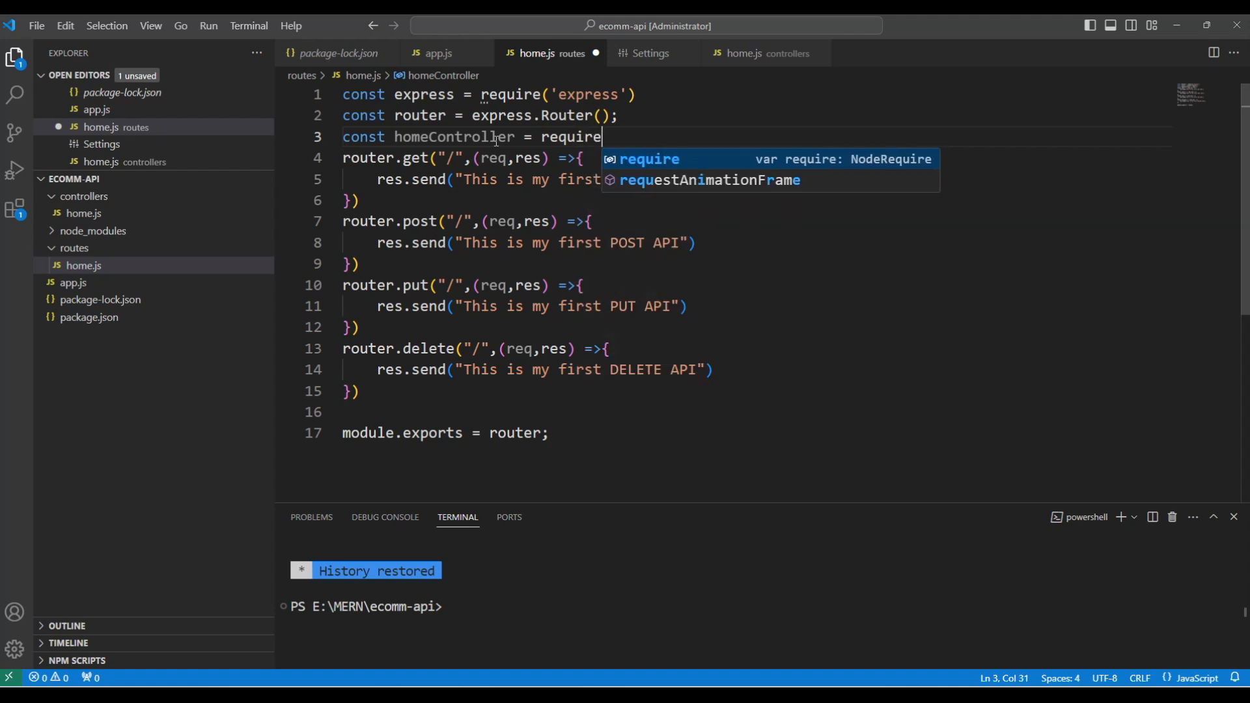
type("('")
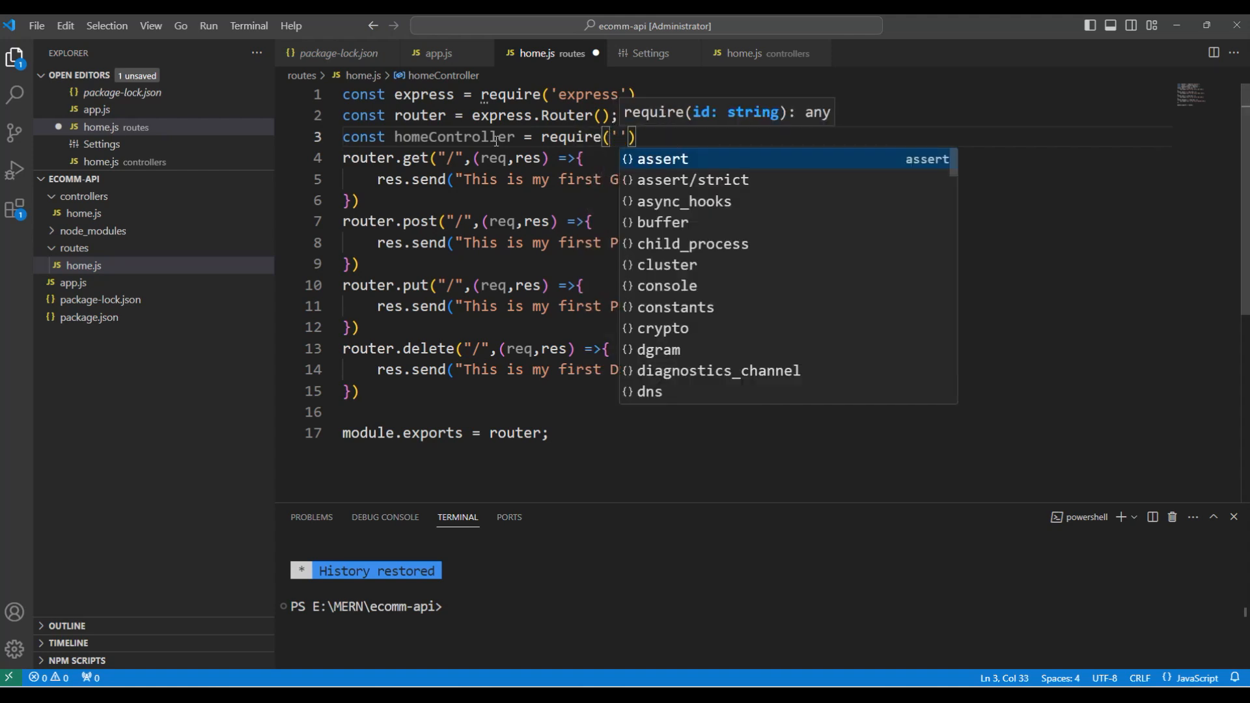
type("../")
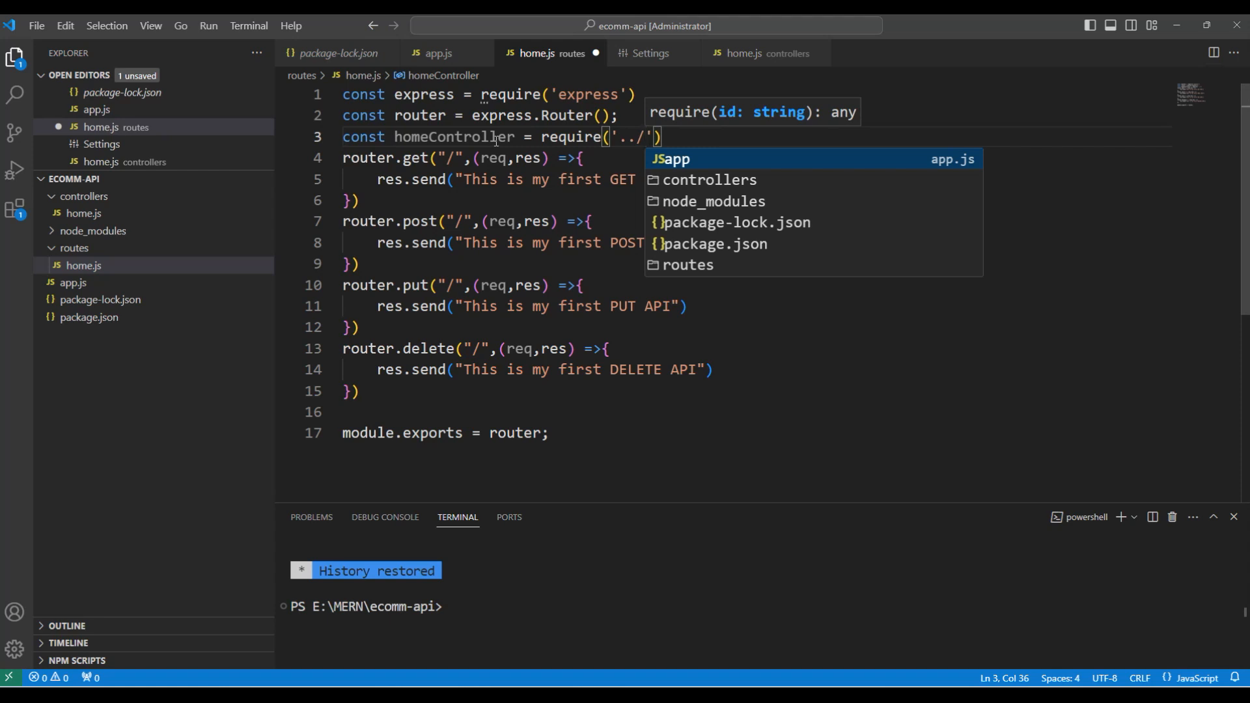
Step: Declare const homeController = require('../controllers/home') in routes/home.js
left_click(705, 181)
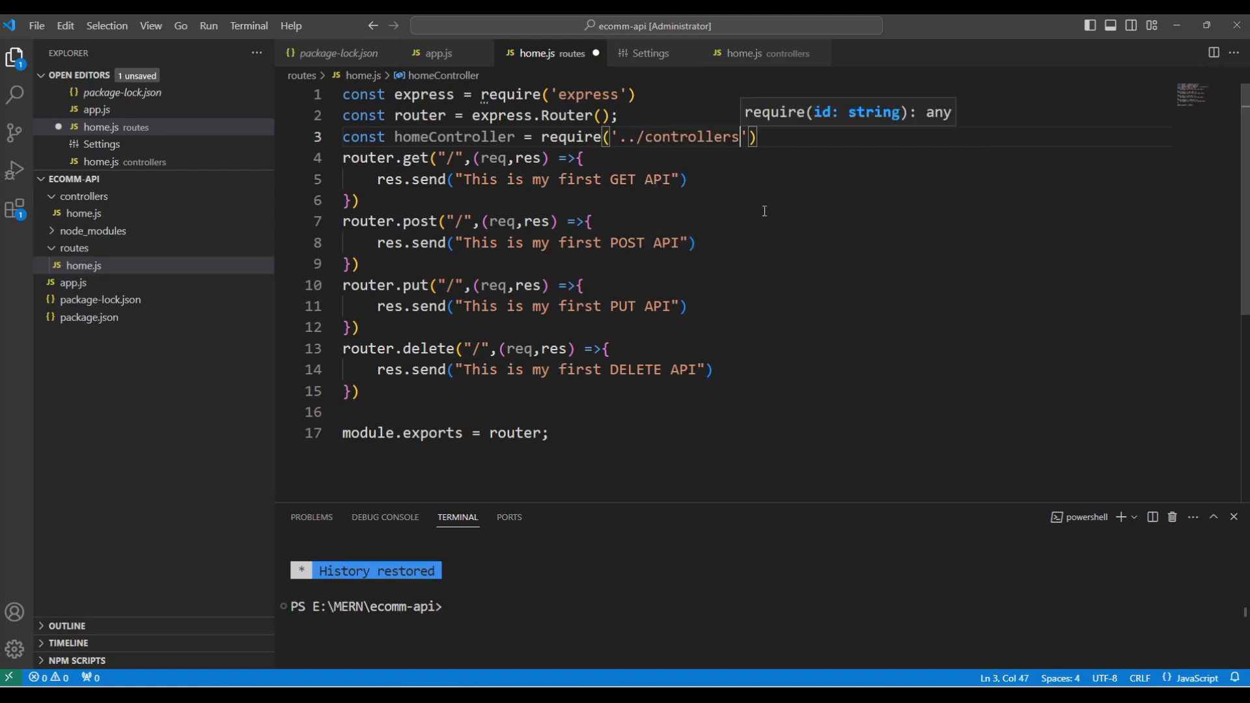
type("/")
key("Return")
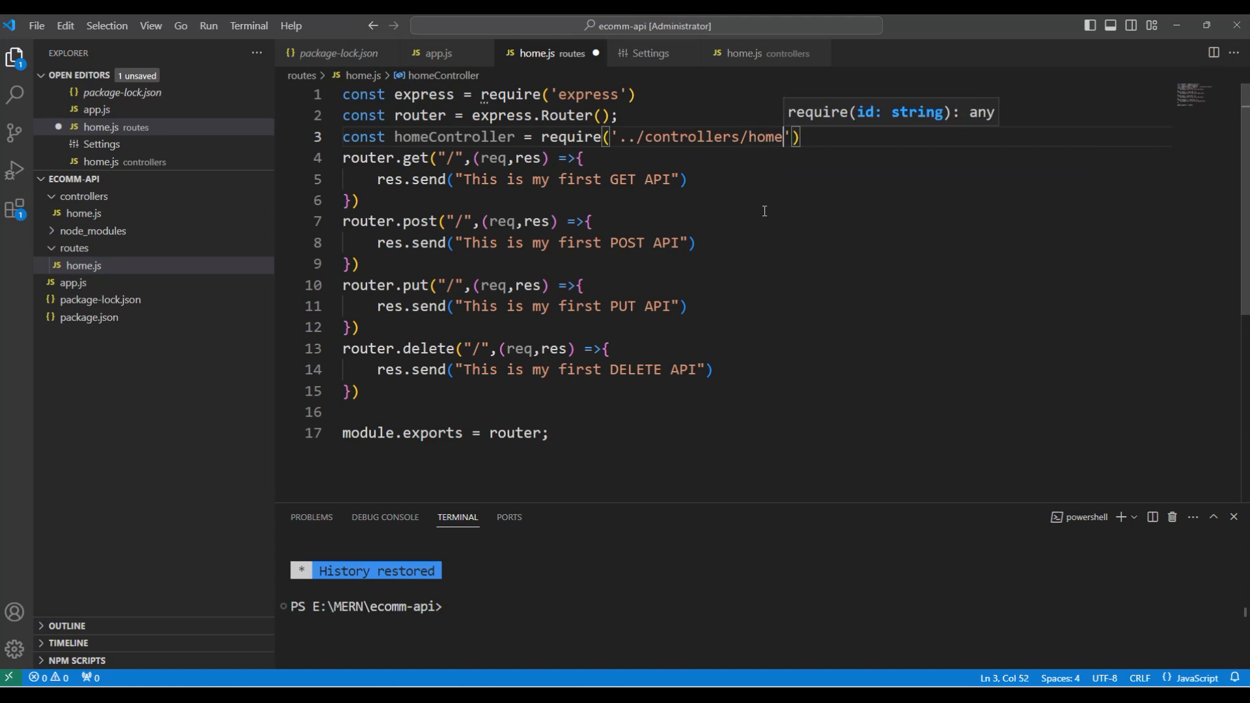
double_click(455, 136)
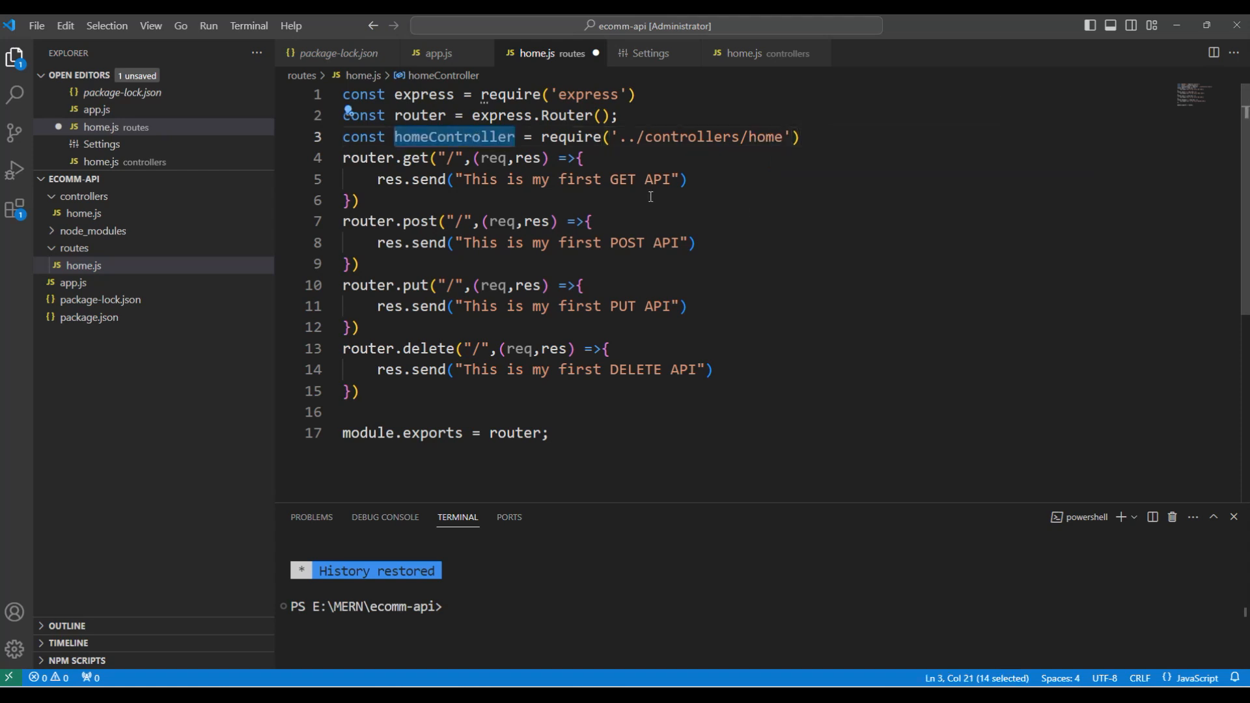
Step: Wire GET to homeController.getHomeData and strip the POST, PUT and DELETE inline handlers
mouse_move(473, 157)
left_mouse_down()
mouse_move(435, 181)
mouse_move(352, 199)
left_mouse_up()
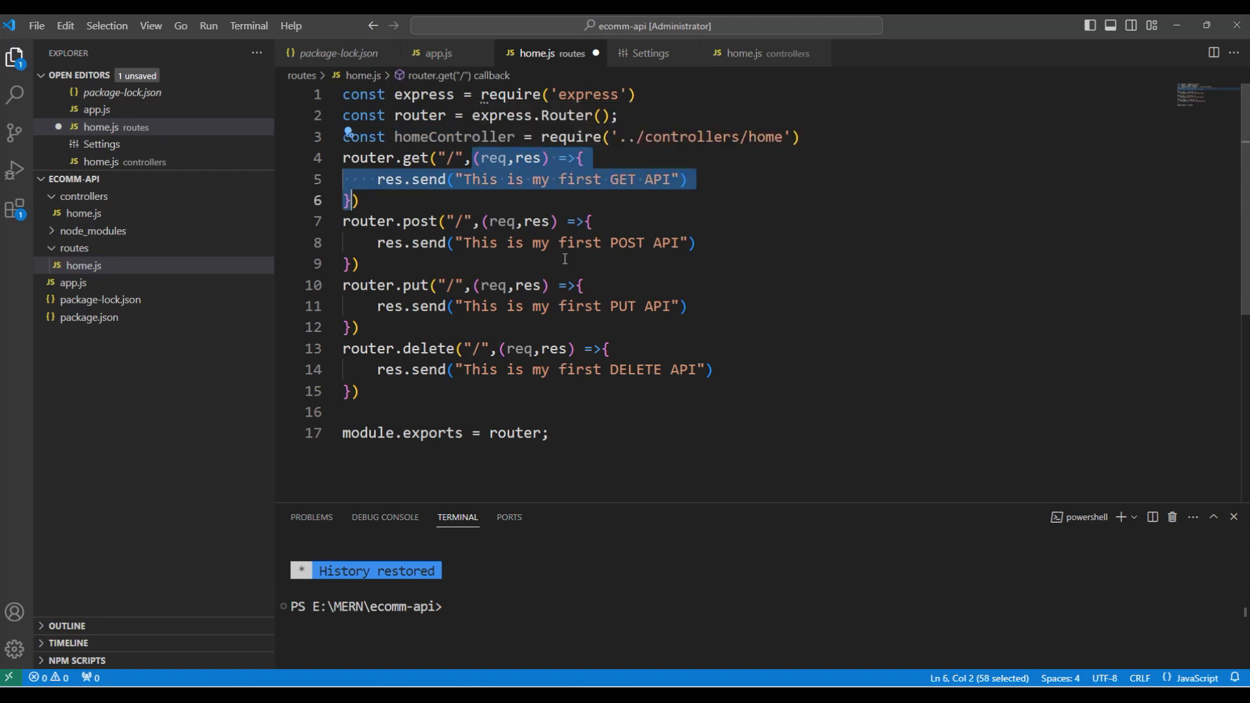
key("BackSpace")
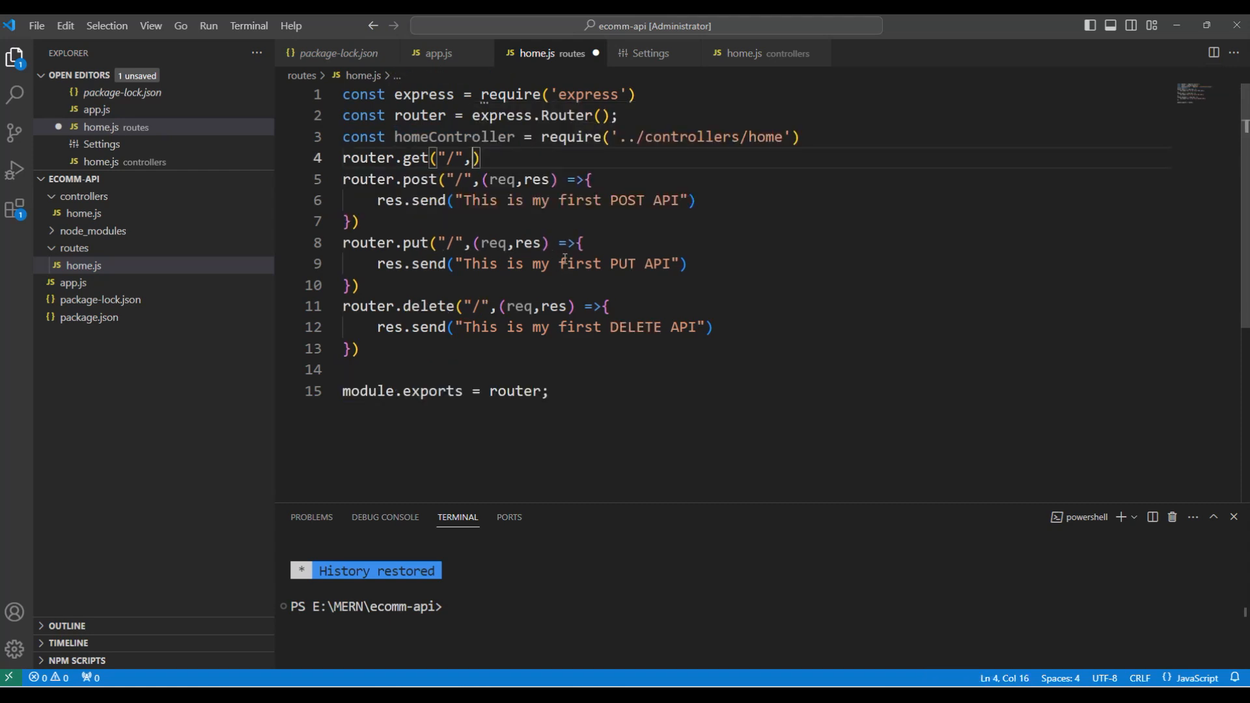
type("homeController")
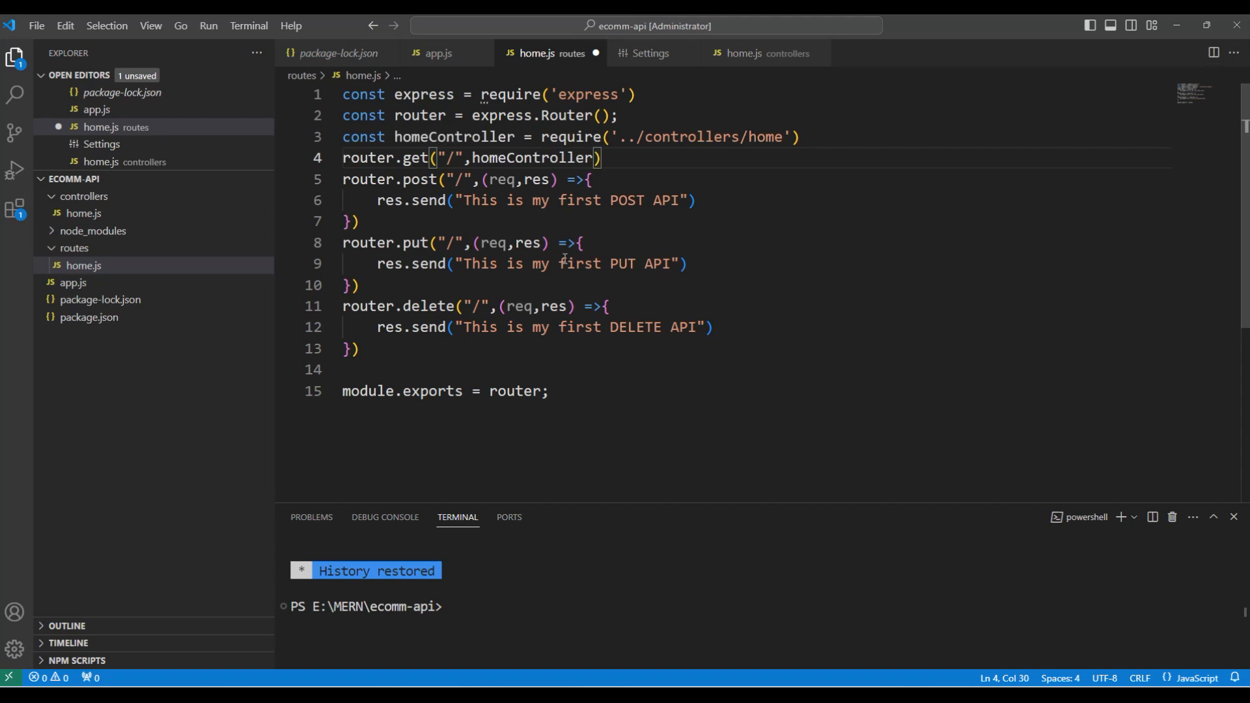
type(".")
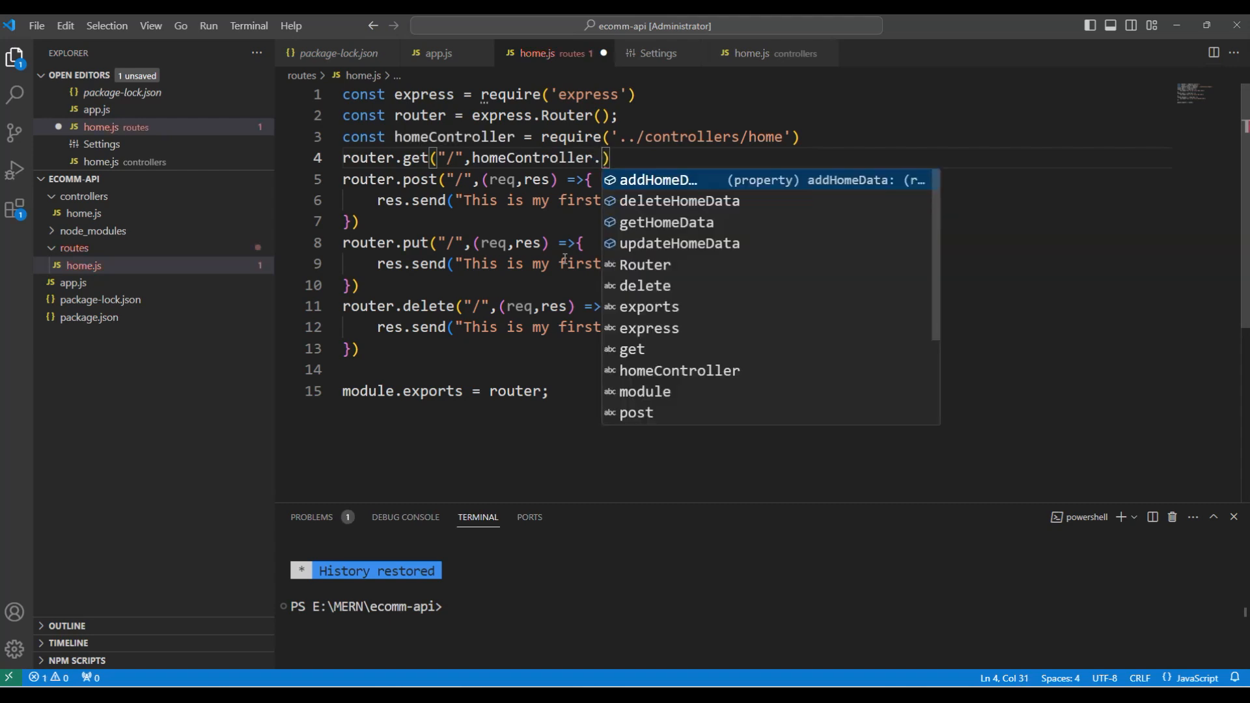
type("get")
key("Down")
key("Return")
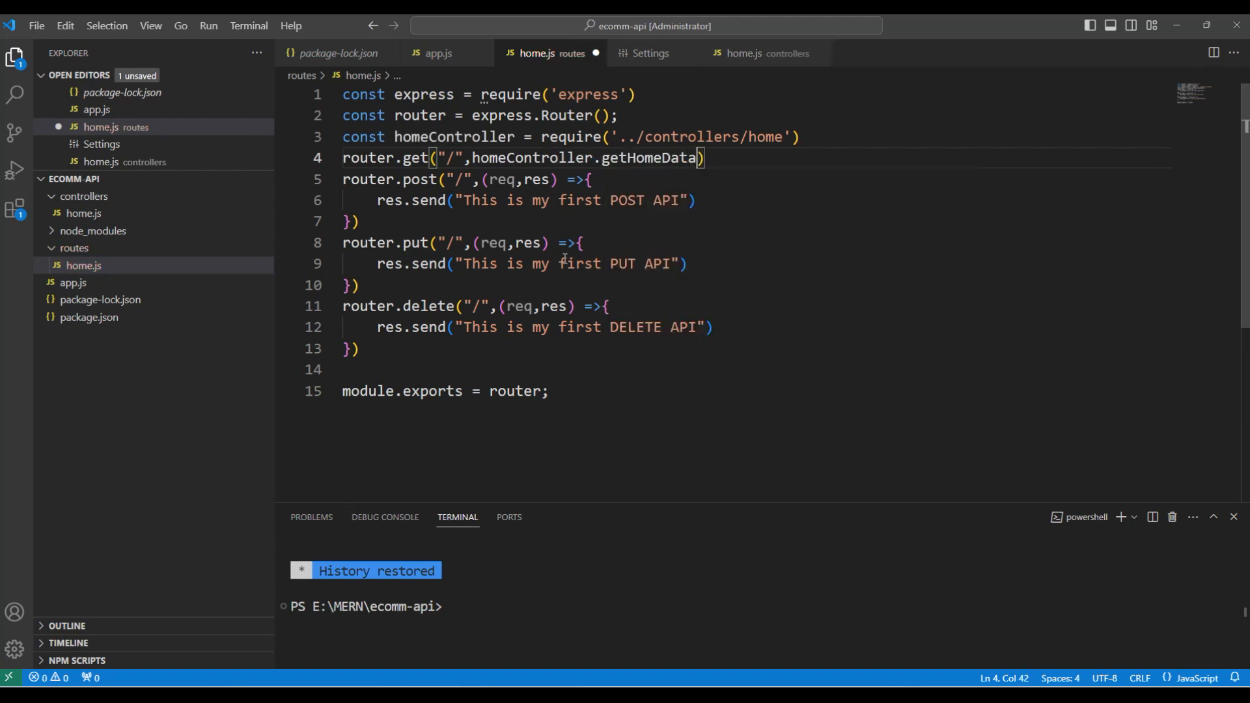
key("Down")
key("Left")
key("Left")
key("Left")
key("Left")
key("Left")
key("Left")
key("shift+Down")
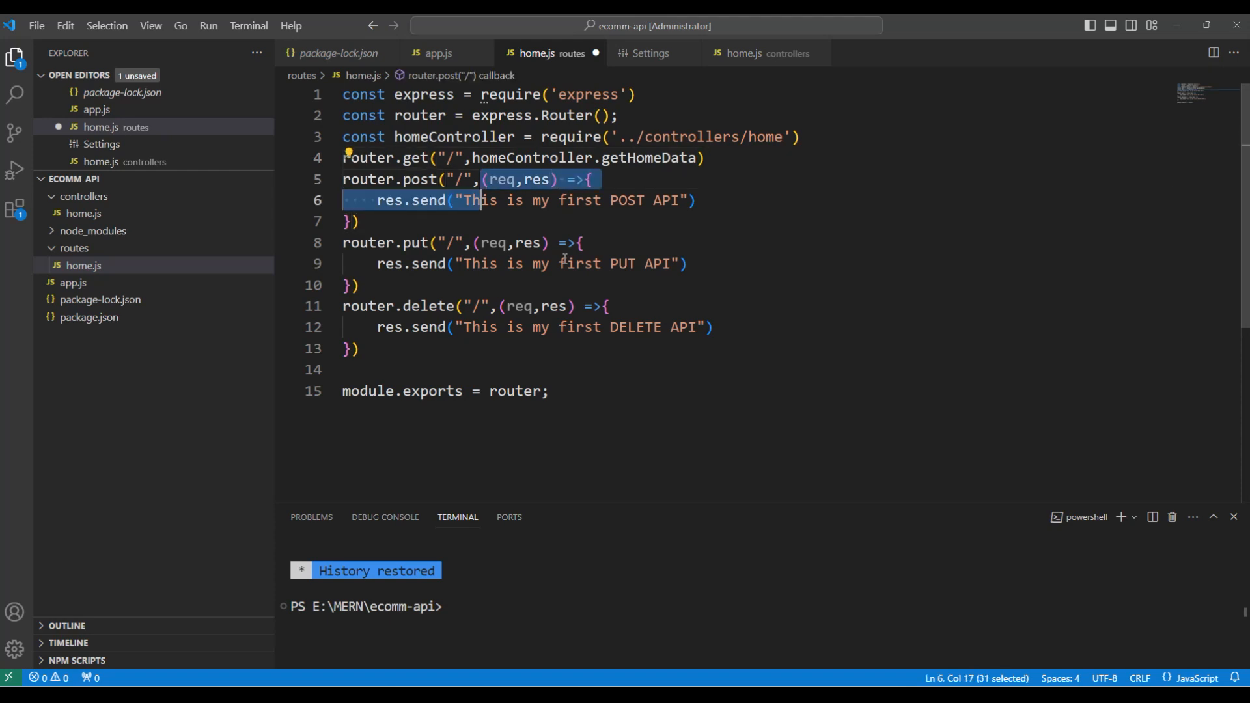
key("shift+Down")
key("shift+Left")
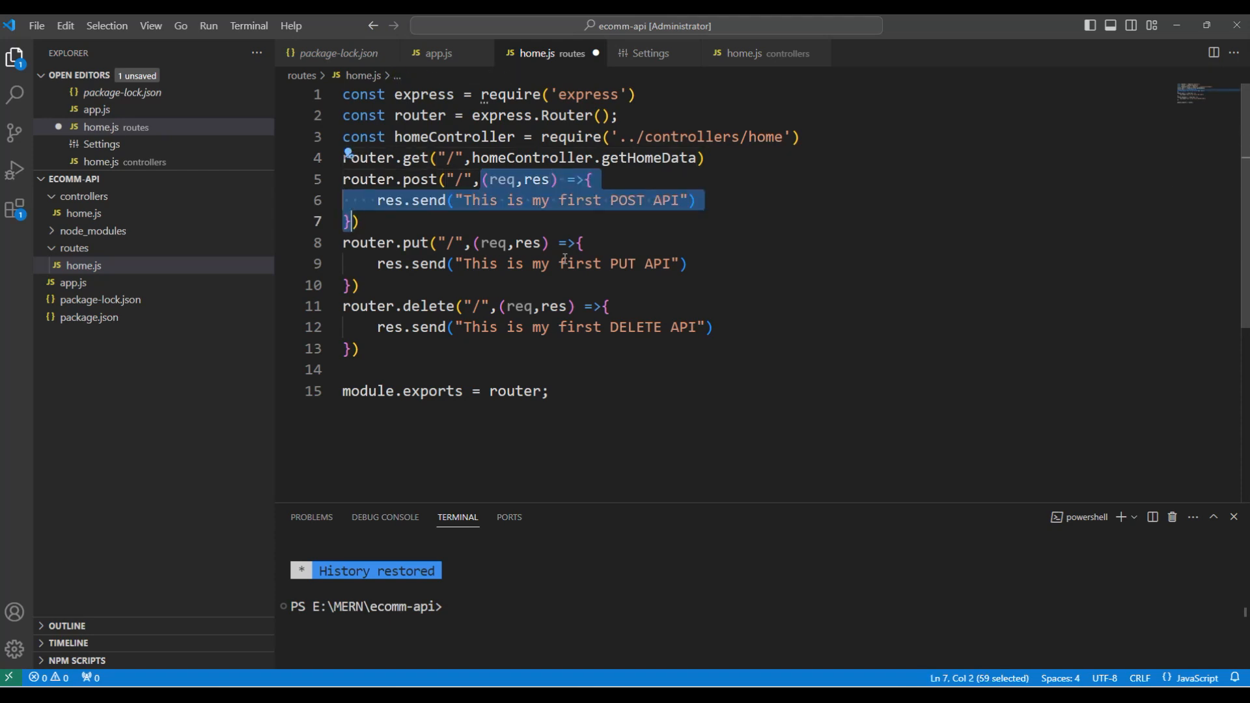
key("BackSpace")
key("Down")
key("shift+Down")
key("shift+Down")
key("shift+Left")
key("BackSpace")
key("Down")
key("BackSpace")
key("Up")
key("Up")
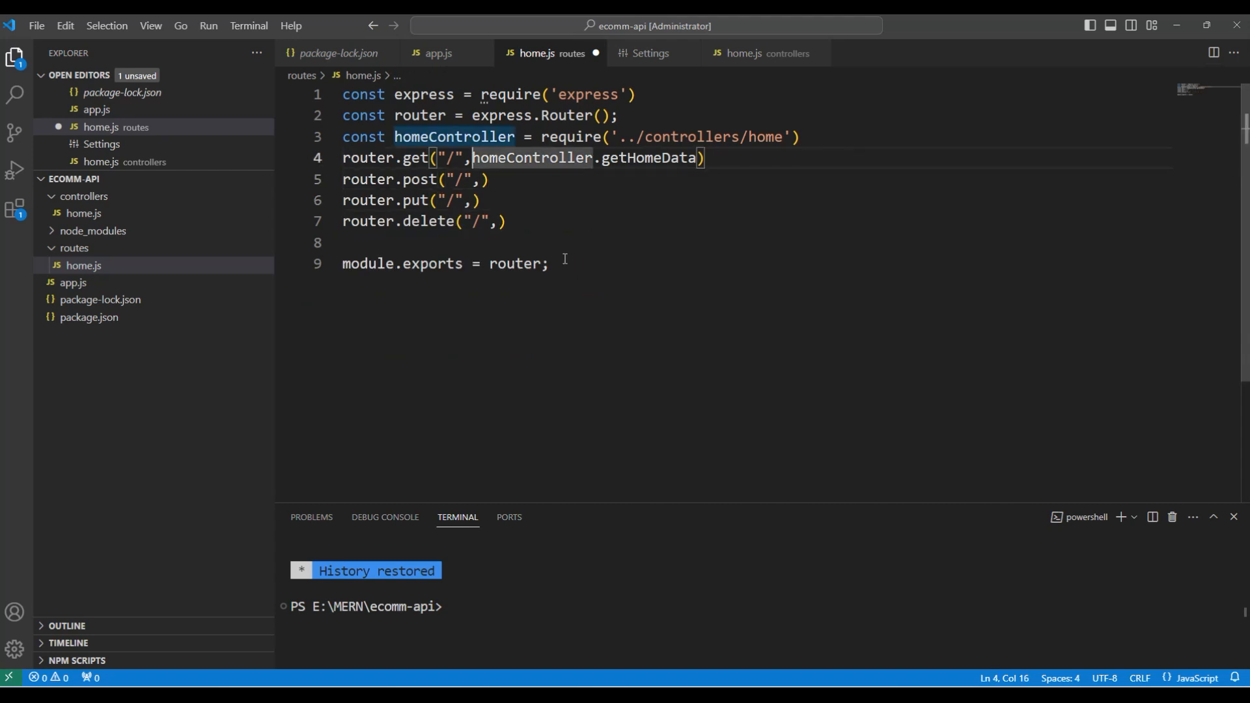
Step: Map POST, PUT and DELETE to homeController.addHomeData, updateHomeData and deleteHomeData
key("Down")
key("End")
key("Left")
type("homeController")
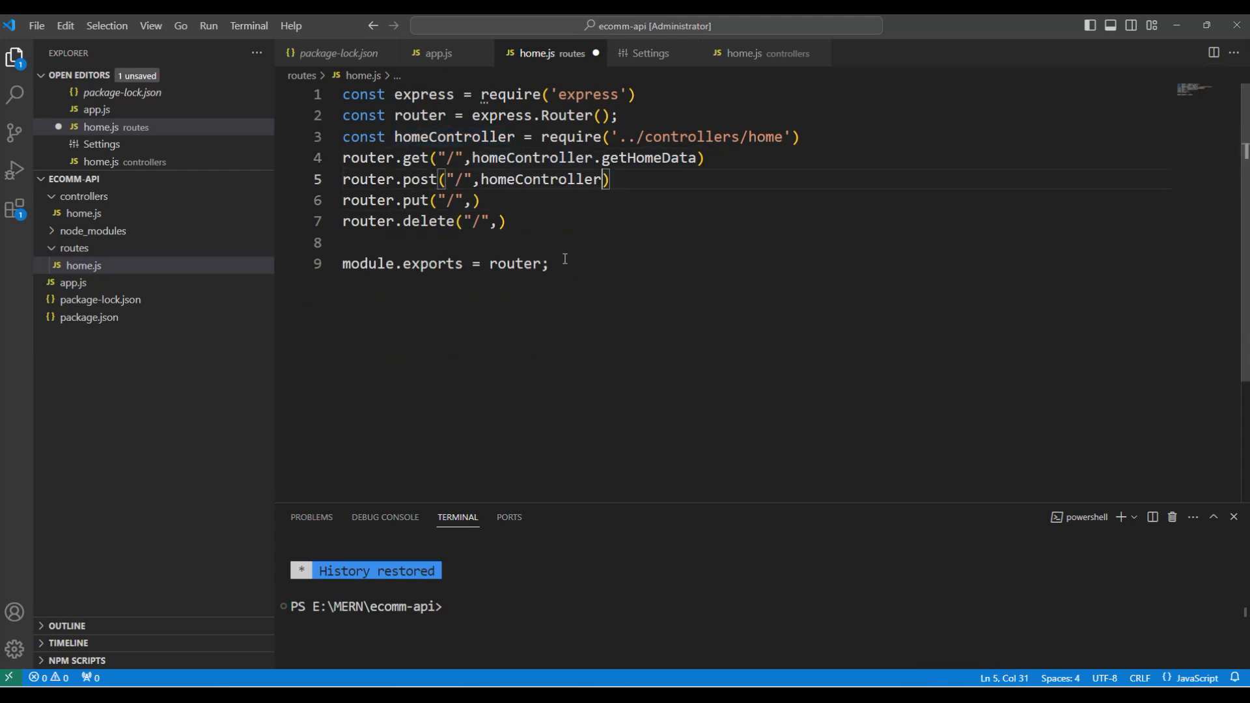
type(".")
key("Return")
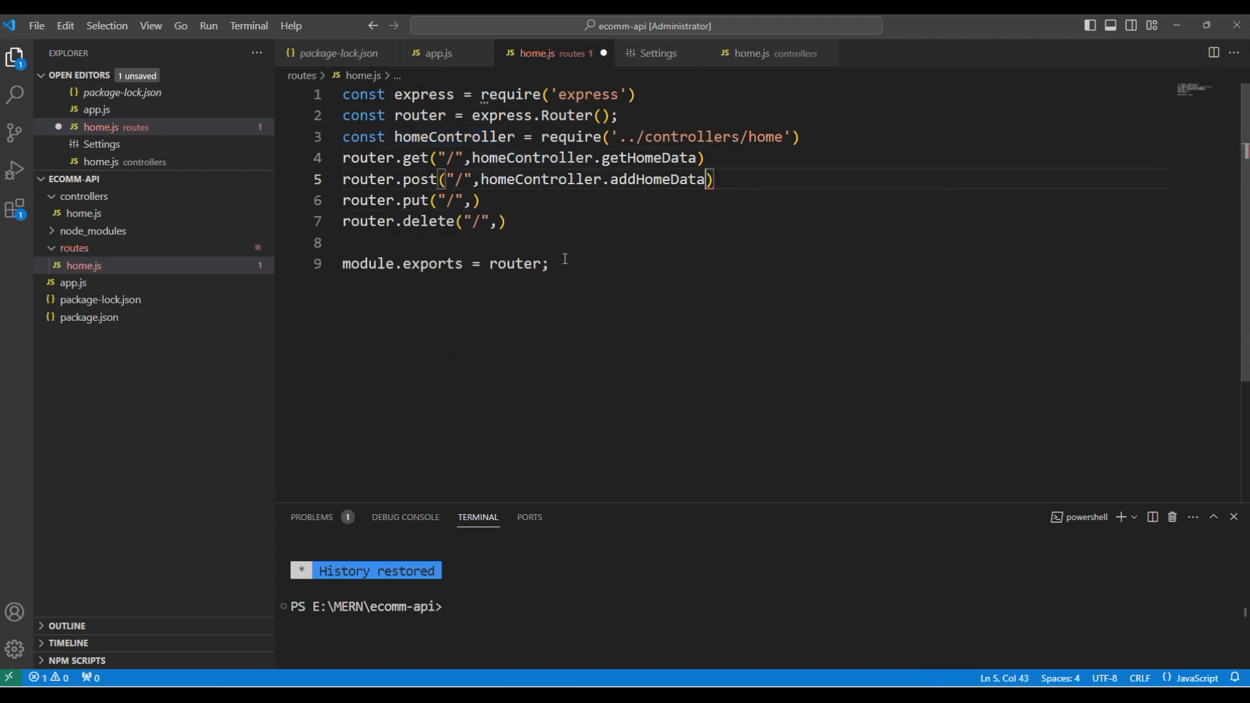
key("Down")
type("hom")
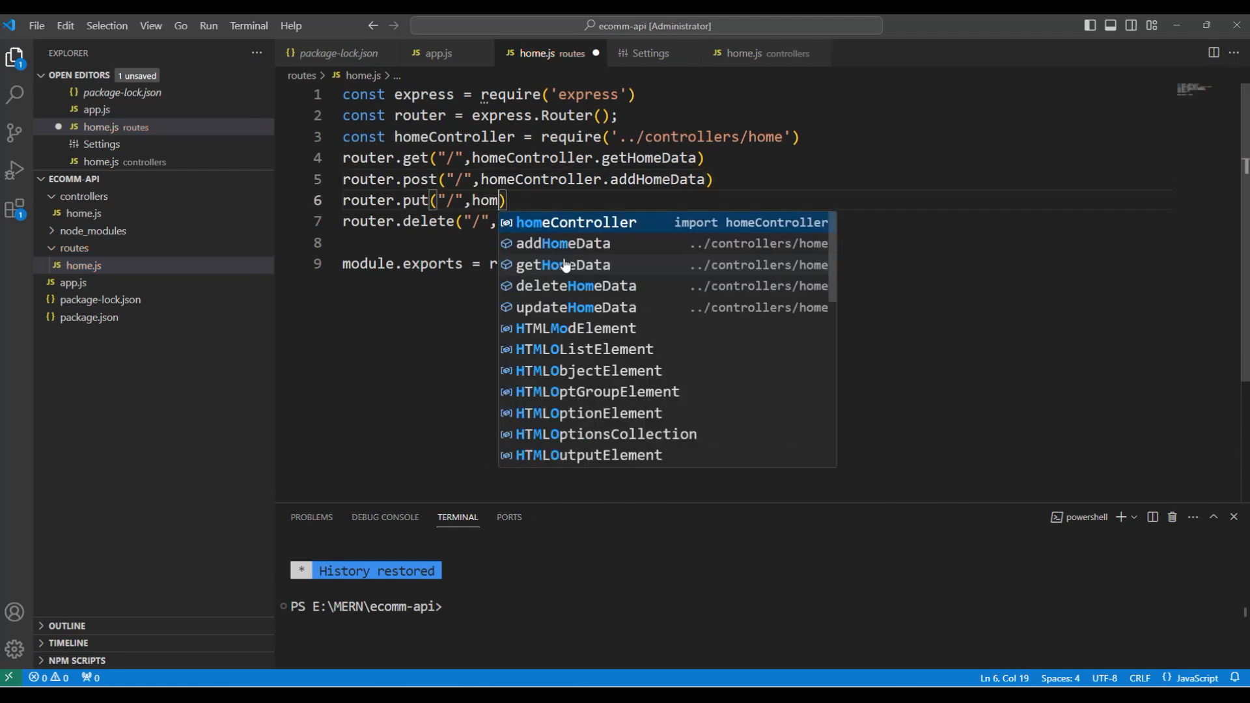
key("Return")
type(".")
key("Down")
key("Down")
key("Down")
key("Return")
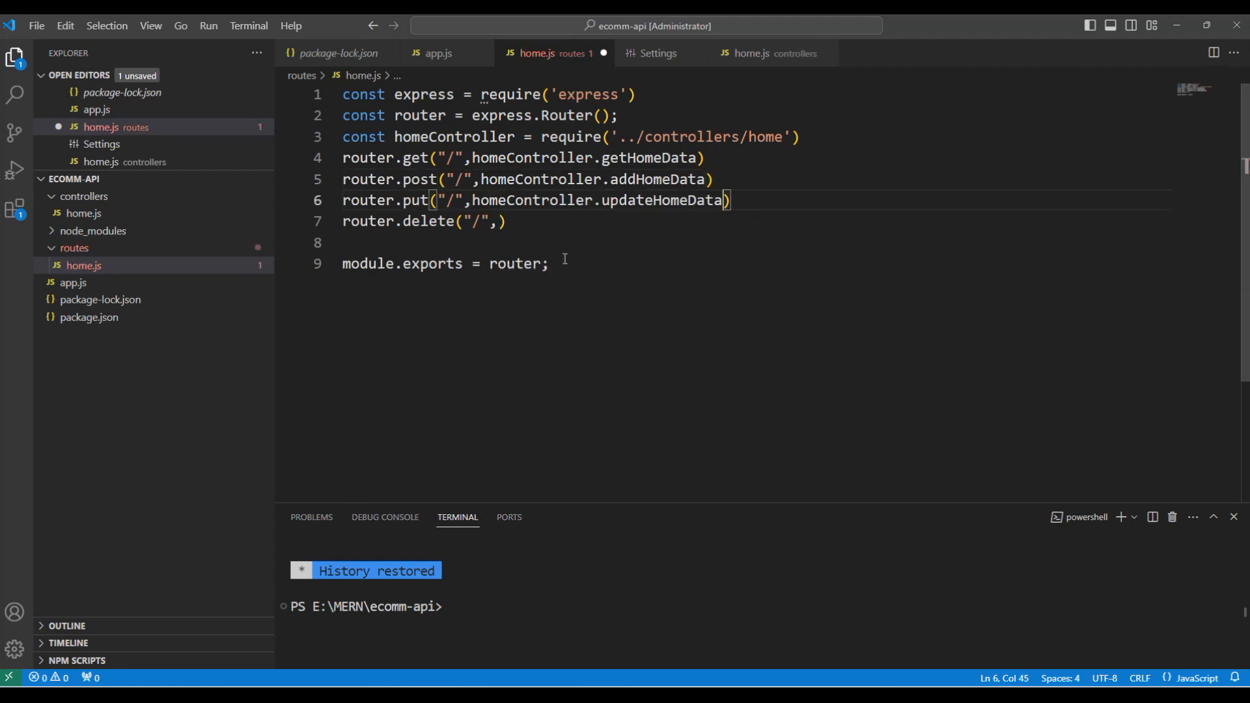
key("Down")
key("Left")
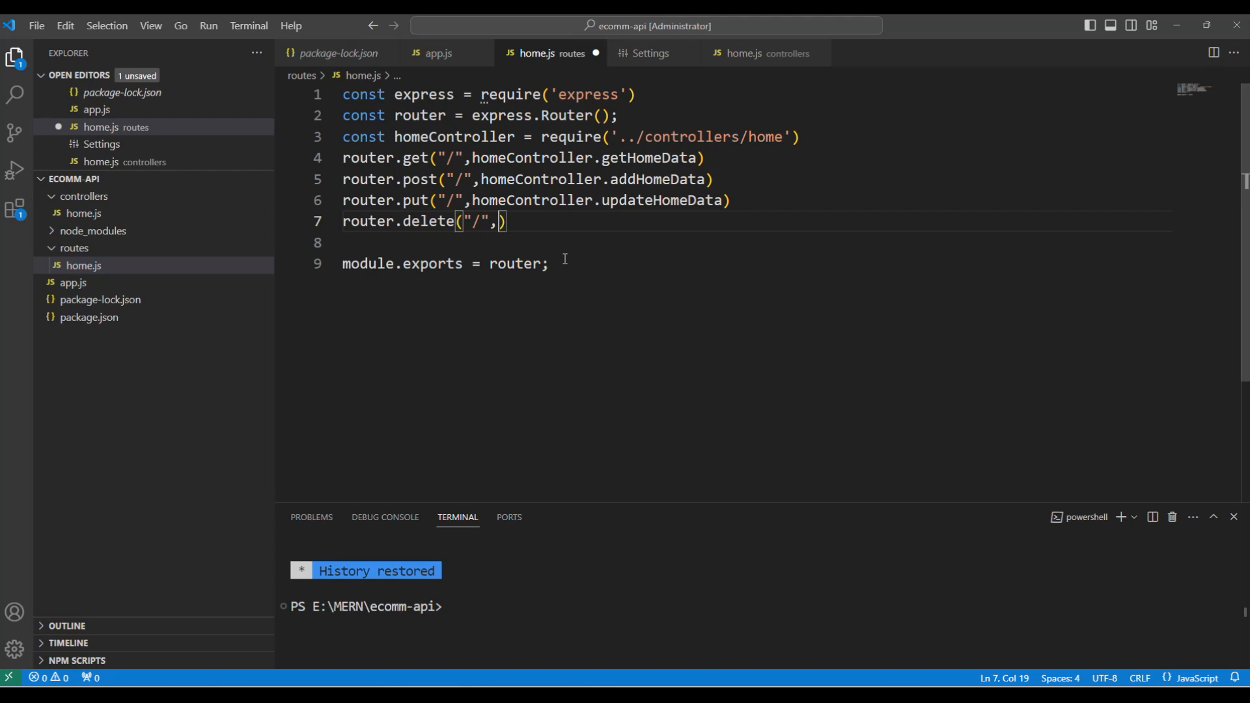
type("hom")
key("Return")
type(".de")
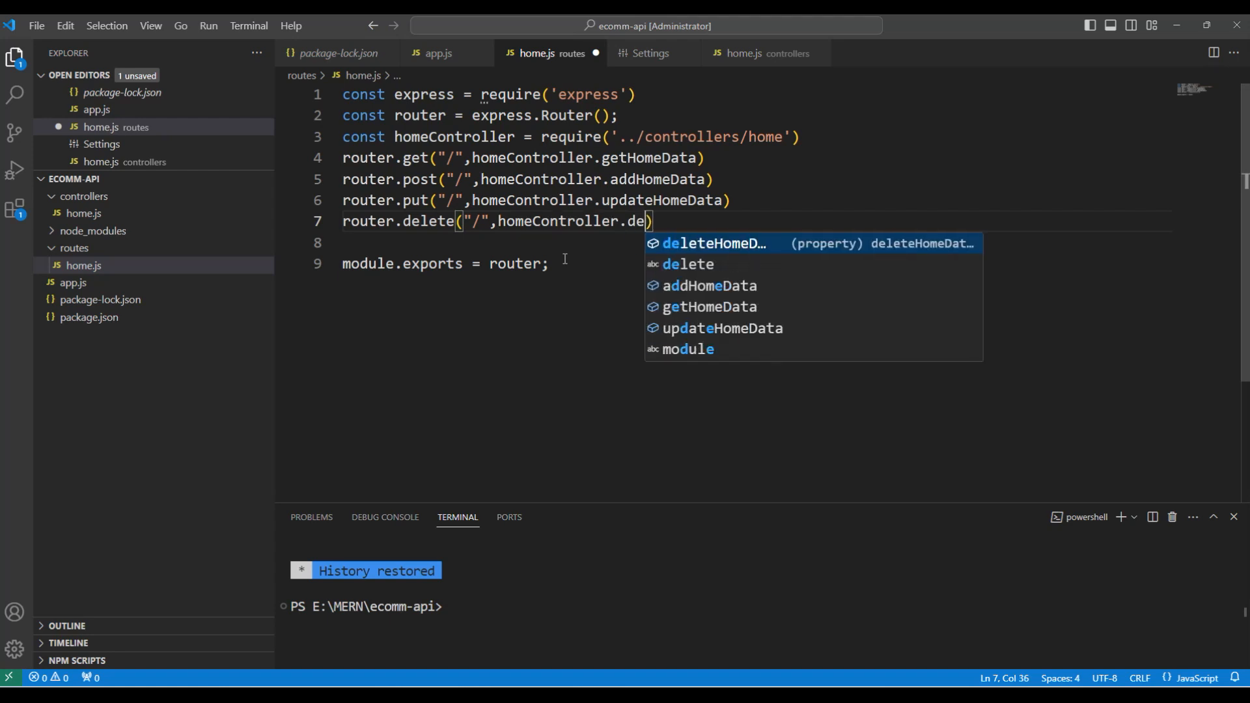
key("Return")
Step: Format the routes file and save it
key("shift+alt+f")
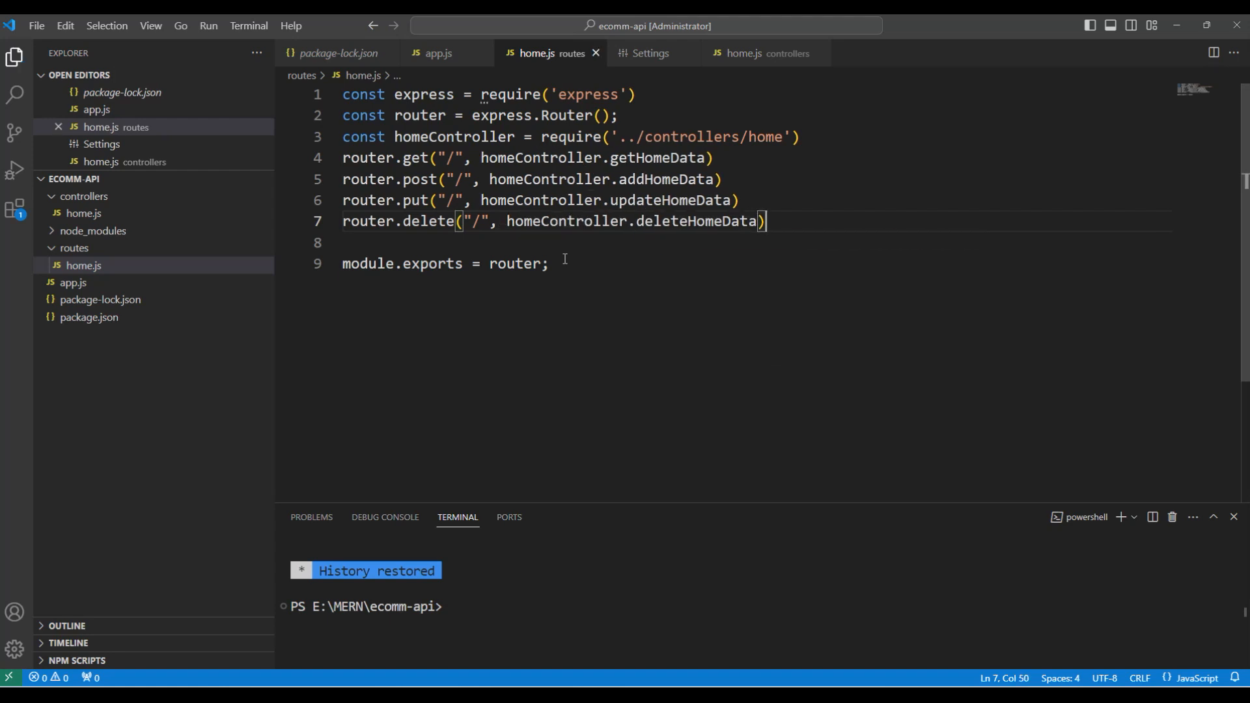
key("Delete")
key("ctrl+s")
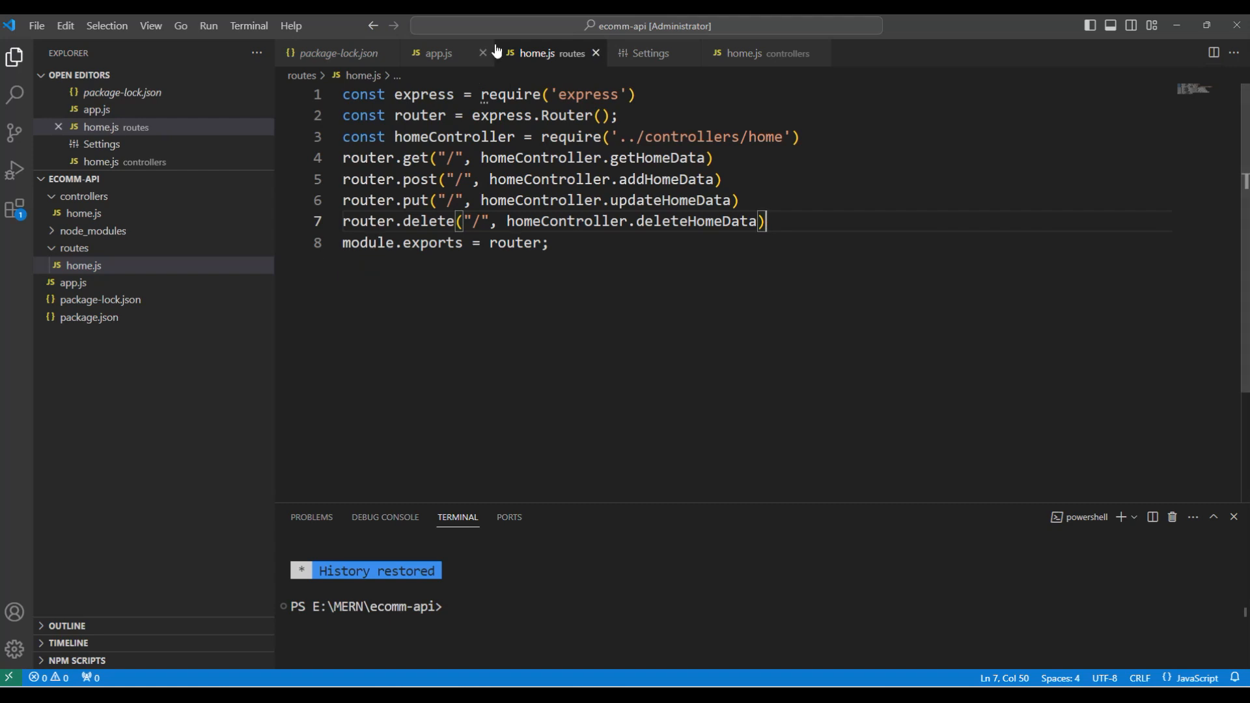
left_click_drag(553, 244, 318, 95)
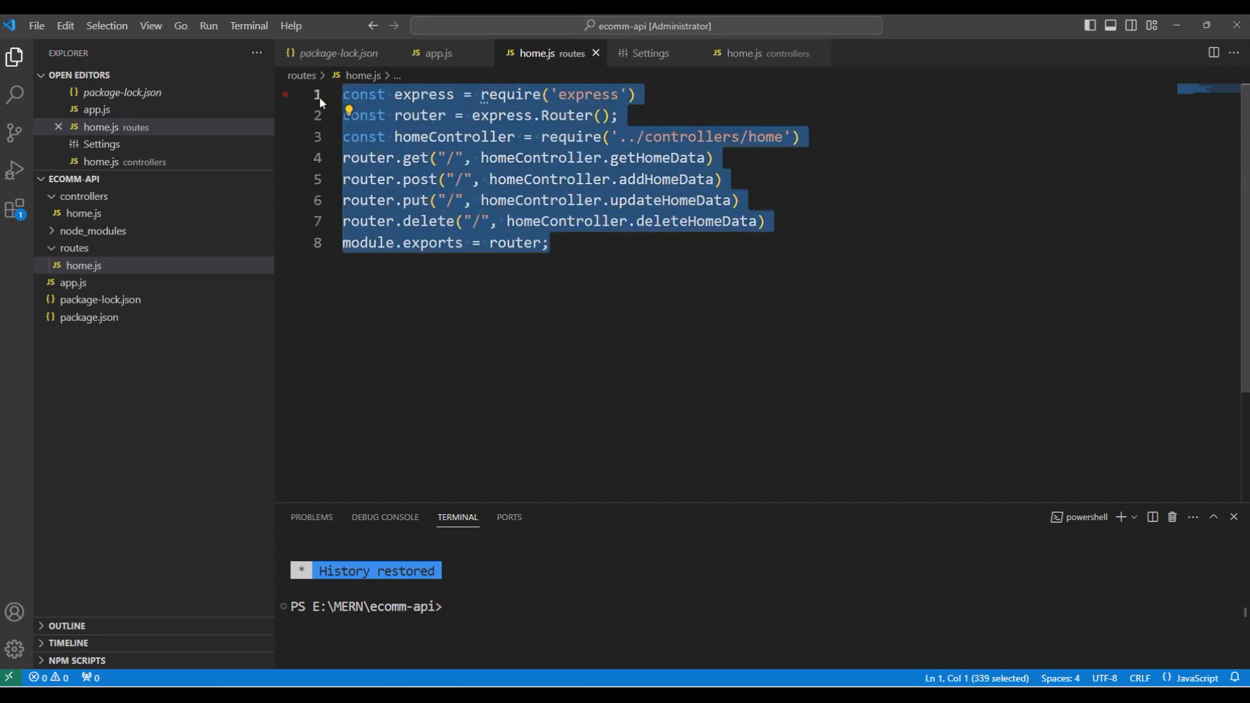
Step: Run node app.js in the terminal so the server listens at localhost:3000
left_click(349, 112)
double_click(429, 135)
mouse_move(454, 137)
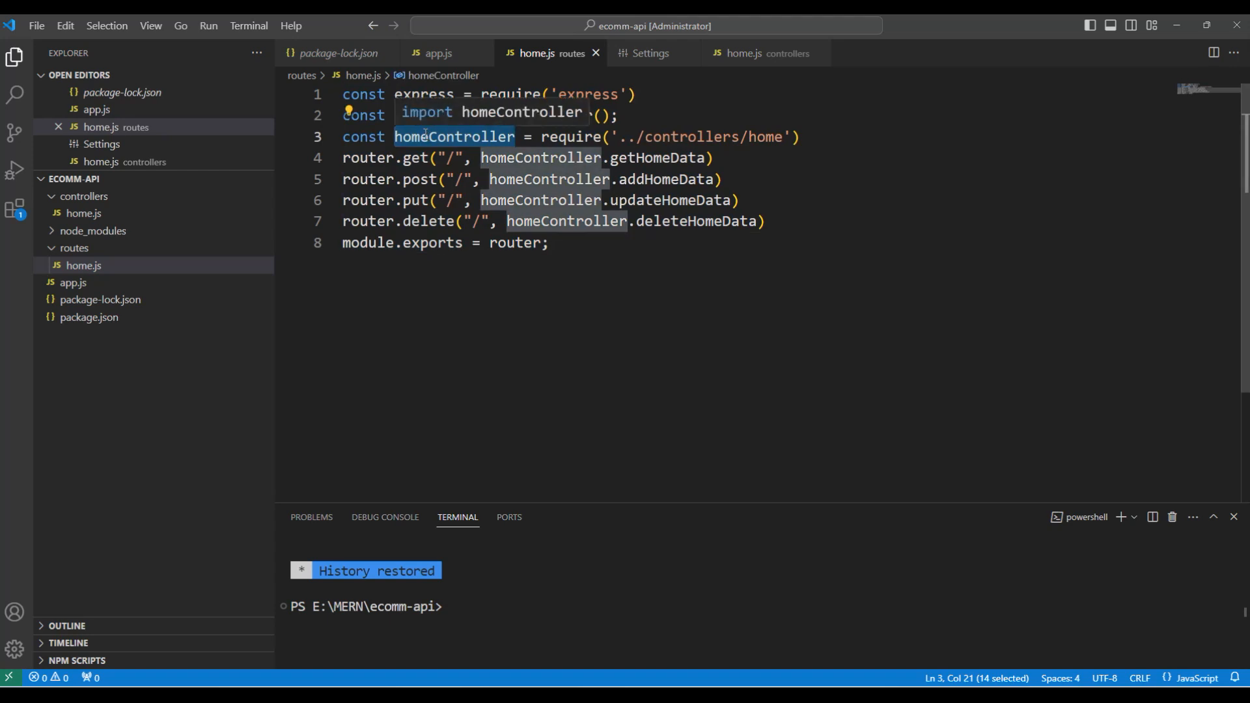
left_click(746, 291)
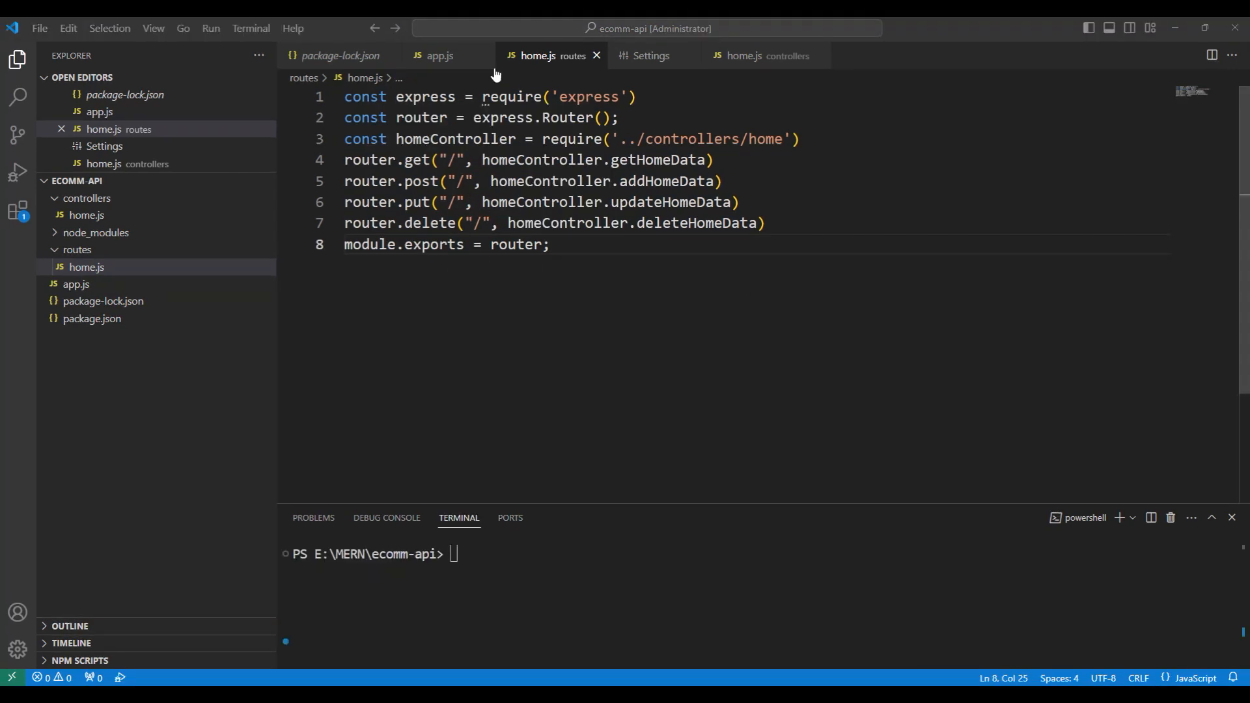
left_click(576, 587)
type("node")
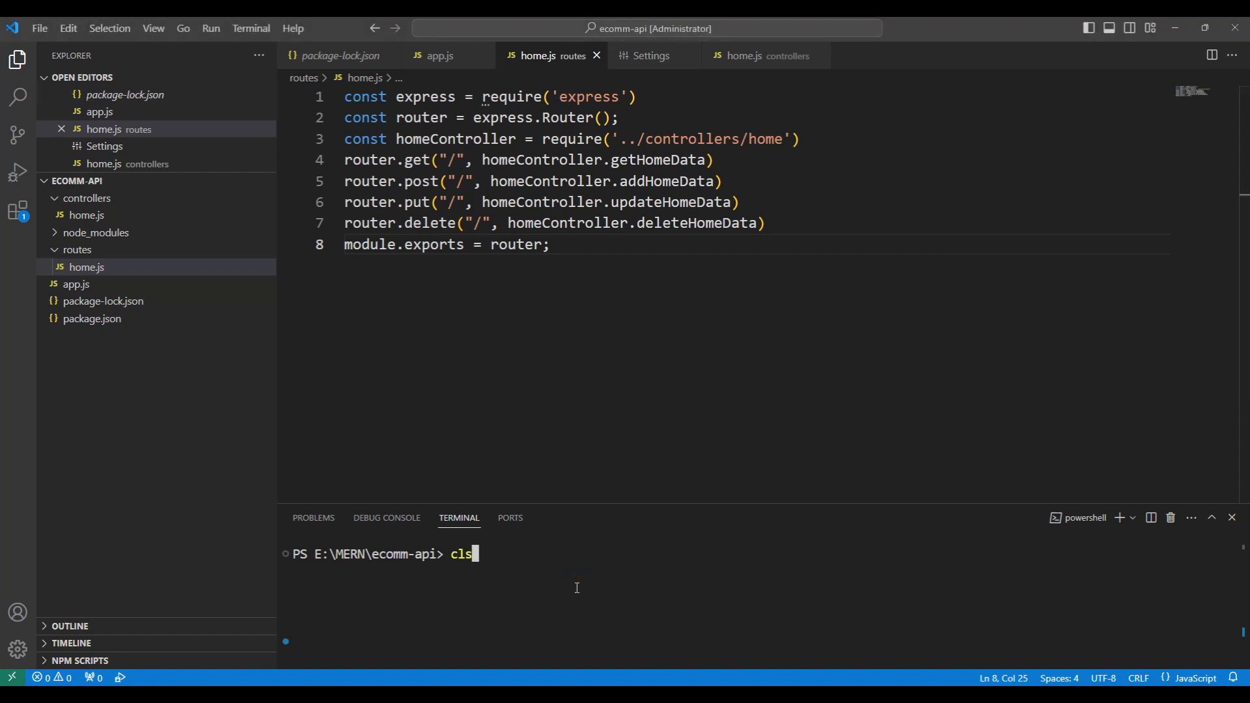
type(" app.js")
key("Return")
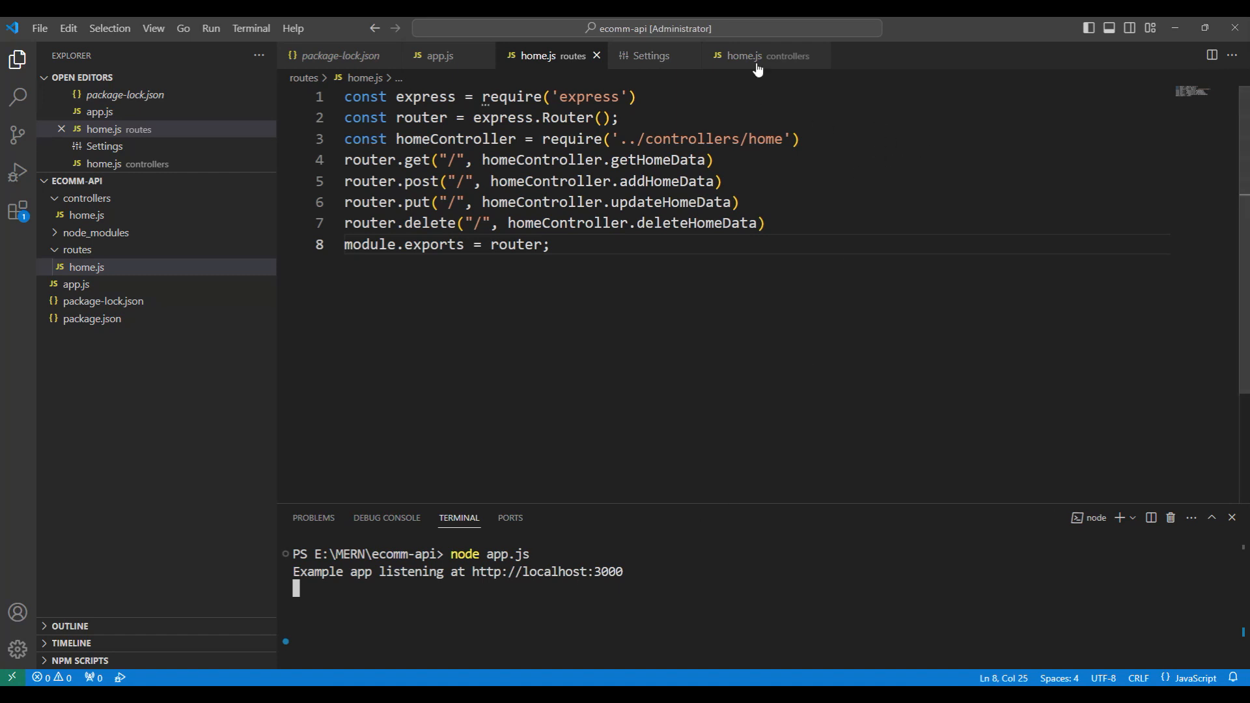
left_click(746, 58)
Step: Append ' - From Controller' to the GET message, save, and restart node app.js
left_click(669, 169)
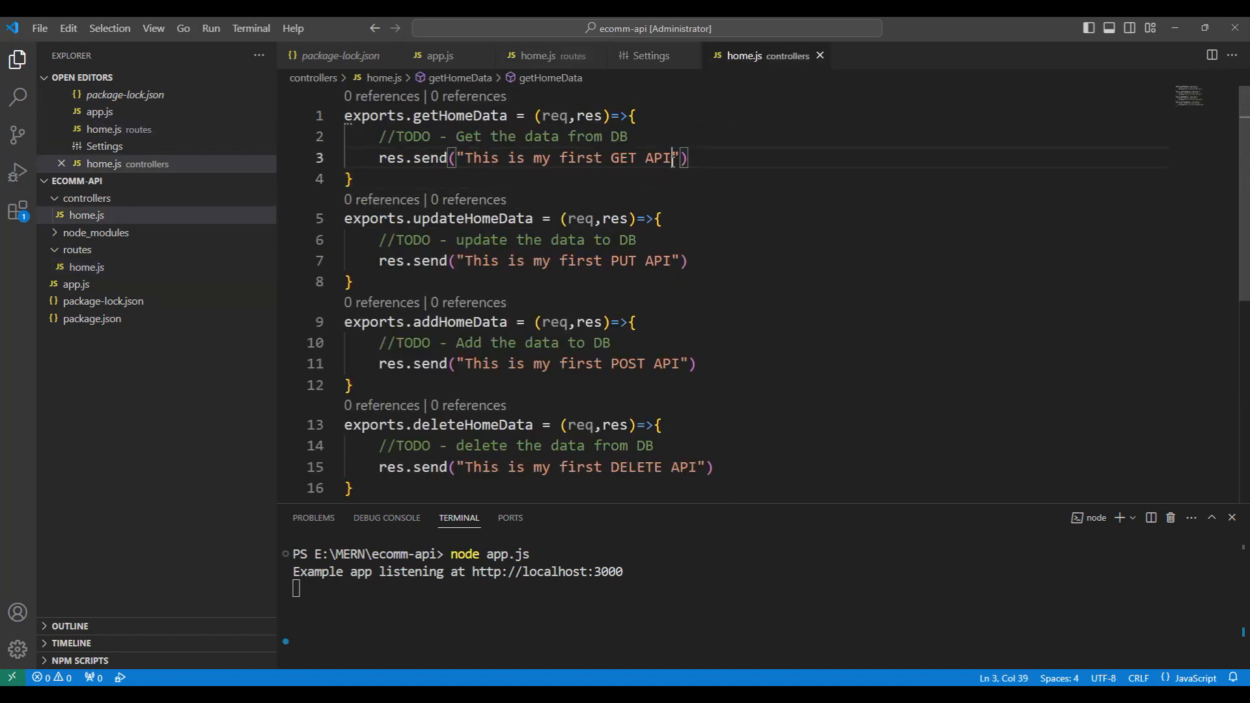
type("- From Cont")
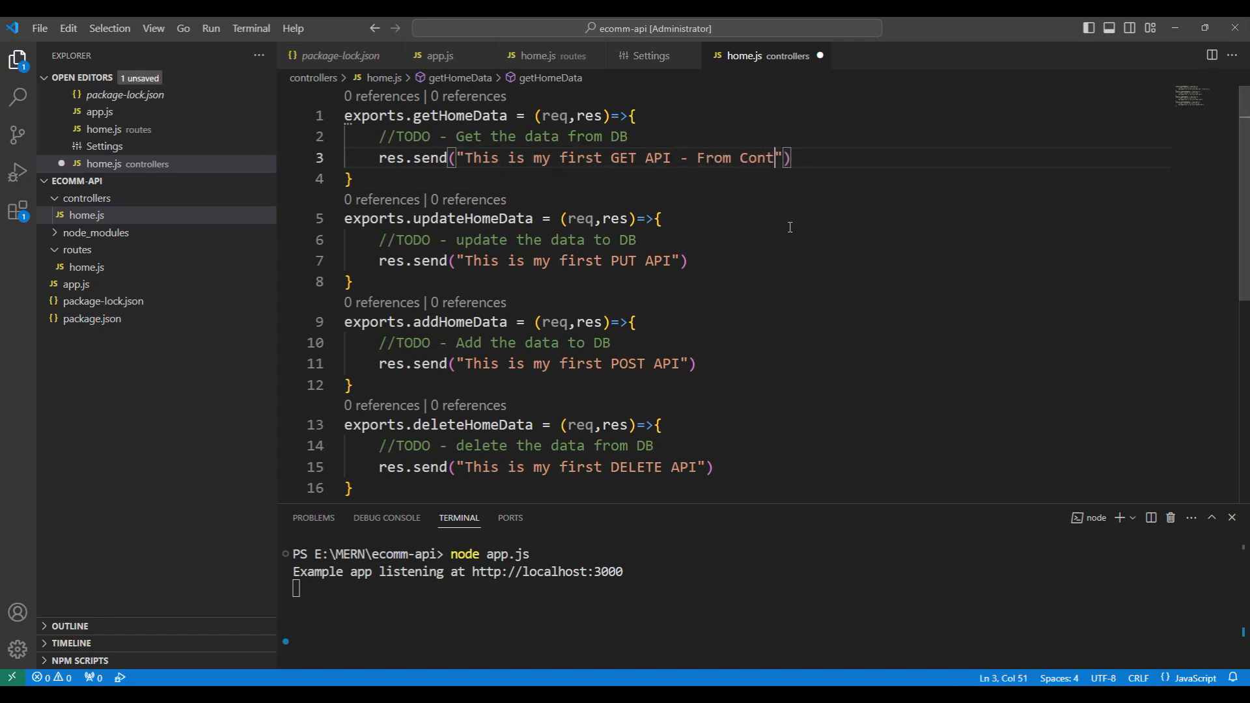
type("roller")
key("ctrl+s")
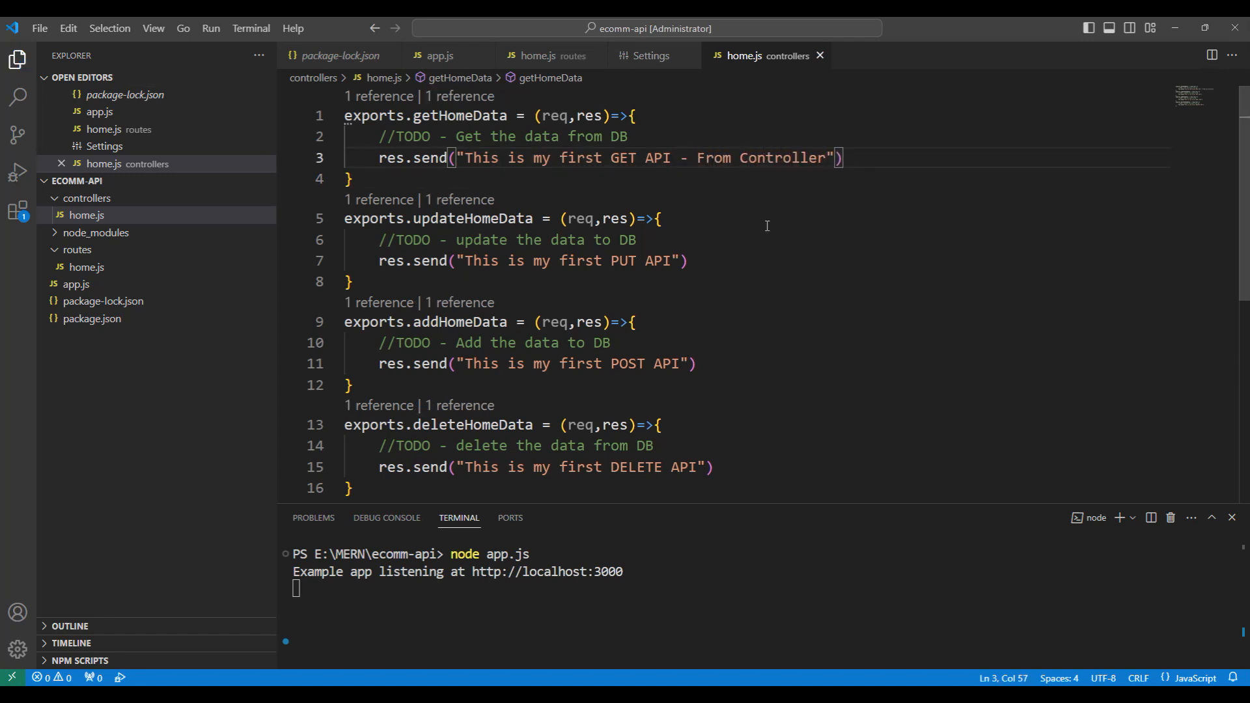
left_click(674, 585)
key("ctrl+c")
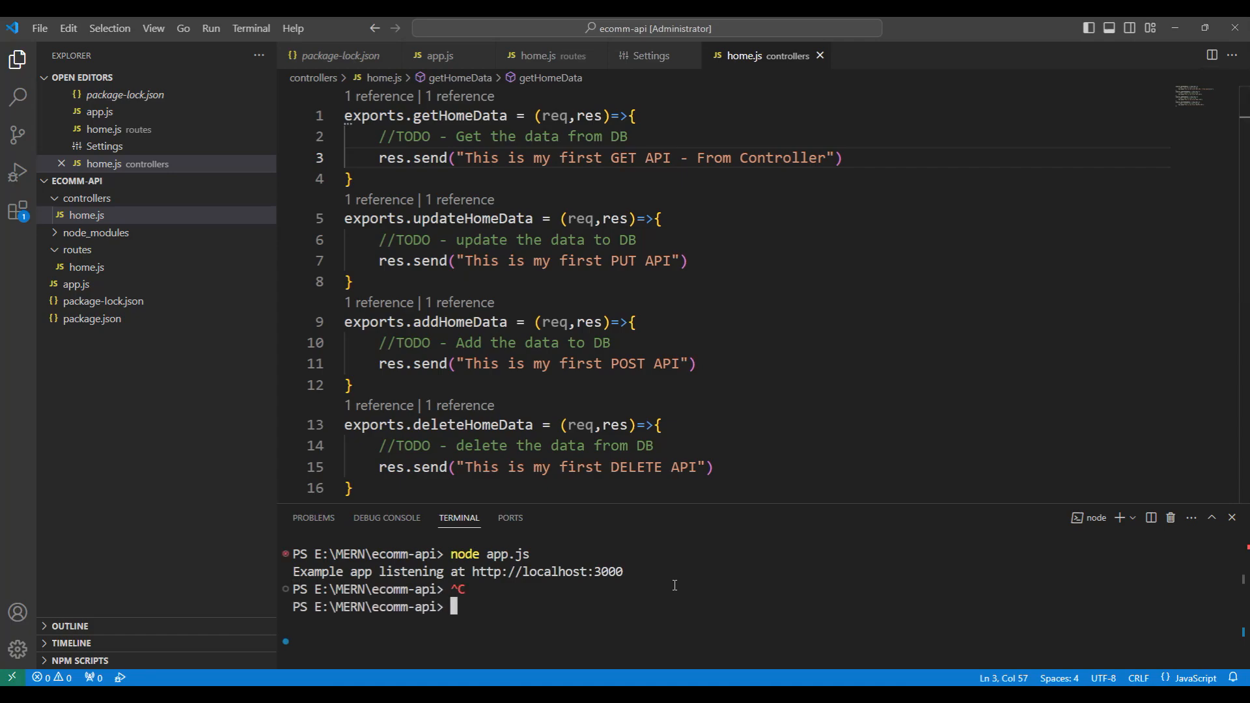
key("Up")
key("Return")
left_click(883, 640)
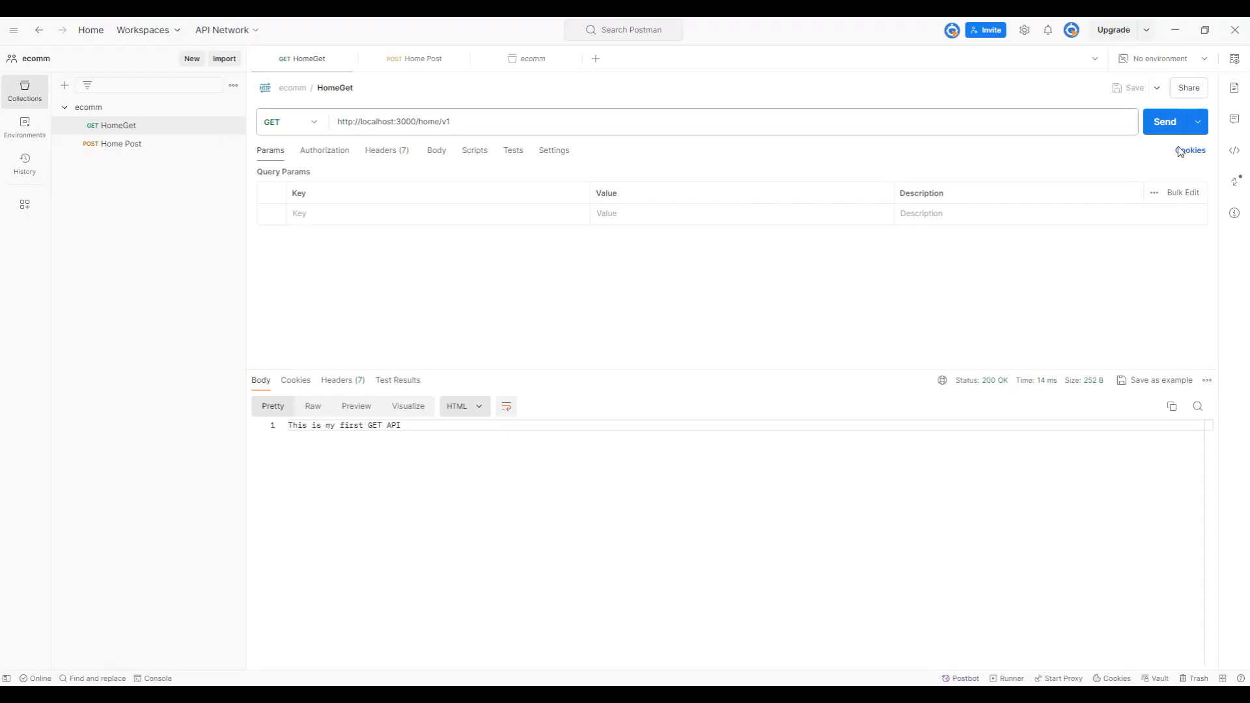
Step: Send HomeGet and confirm the response reads 'This is my first GET API - From Controller'
left_click(1166, 124)
left_click_drag(406, 425, 501, 424)
left_click(272, 425)
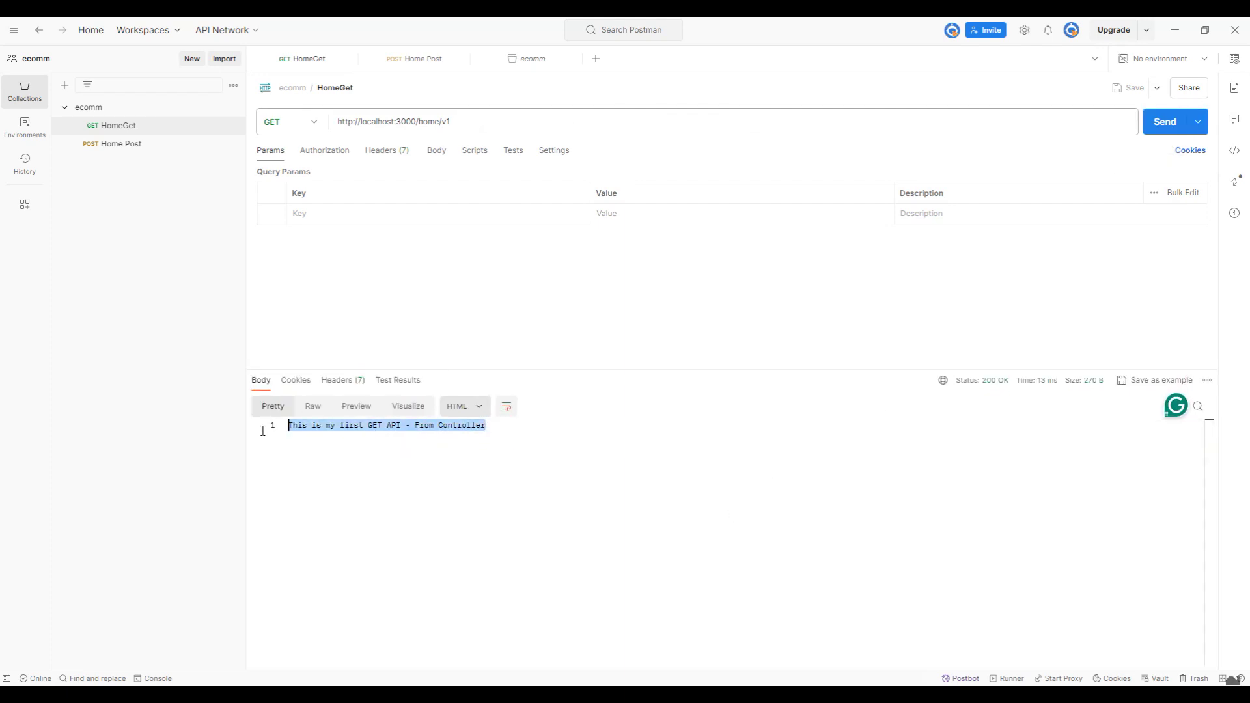
left_click(486, 455)
key("alt+Tab")
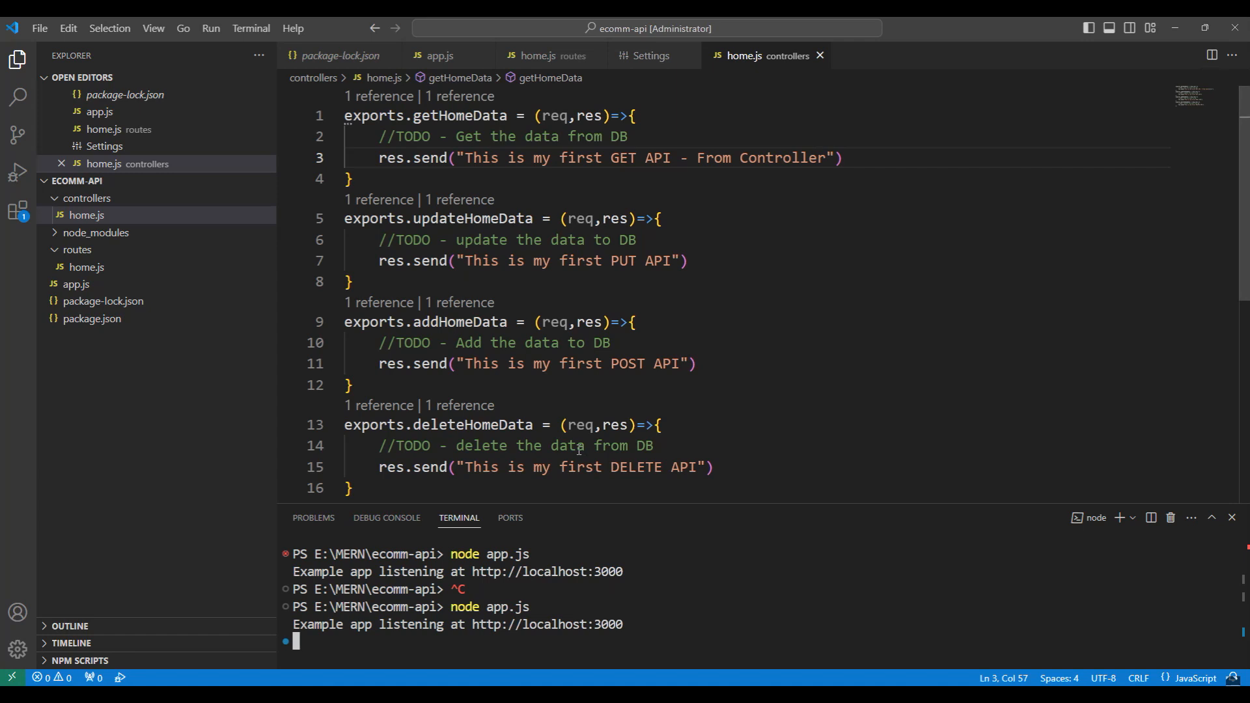
left_click(920, 355)
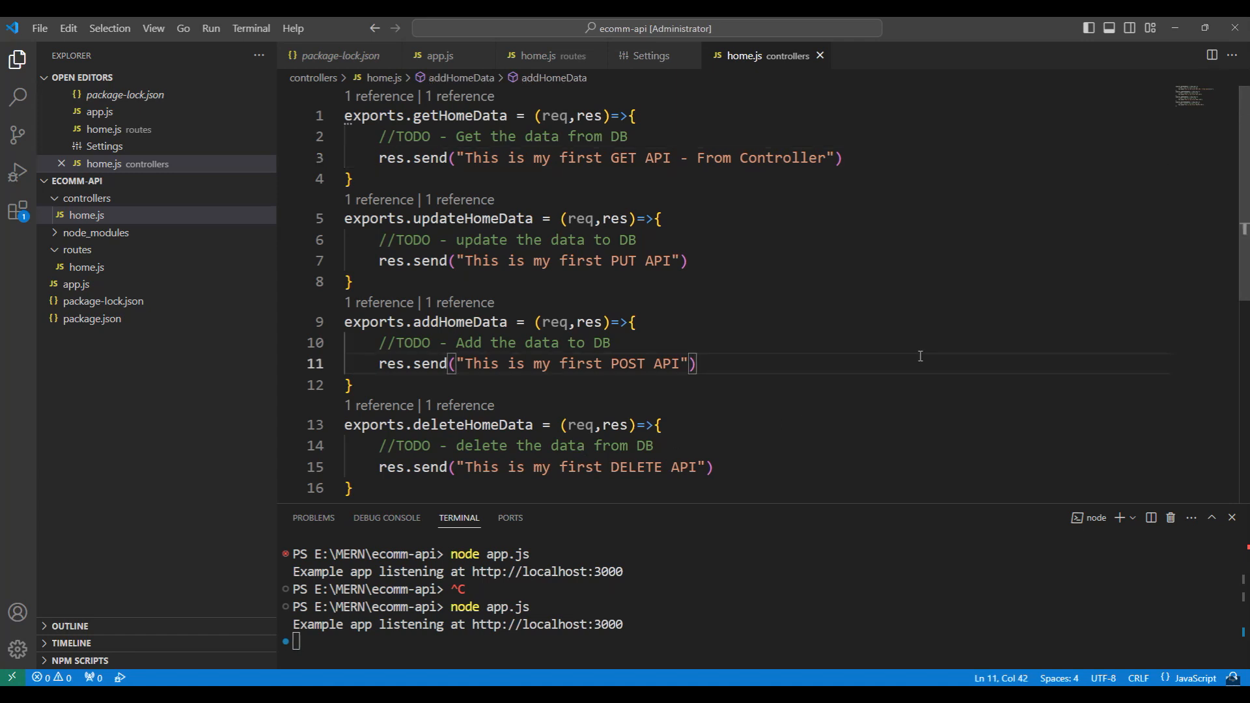